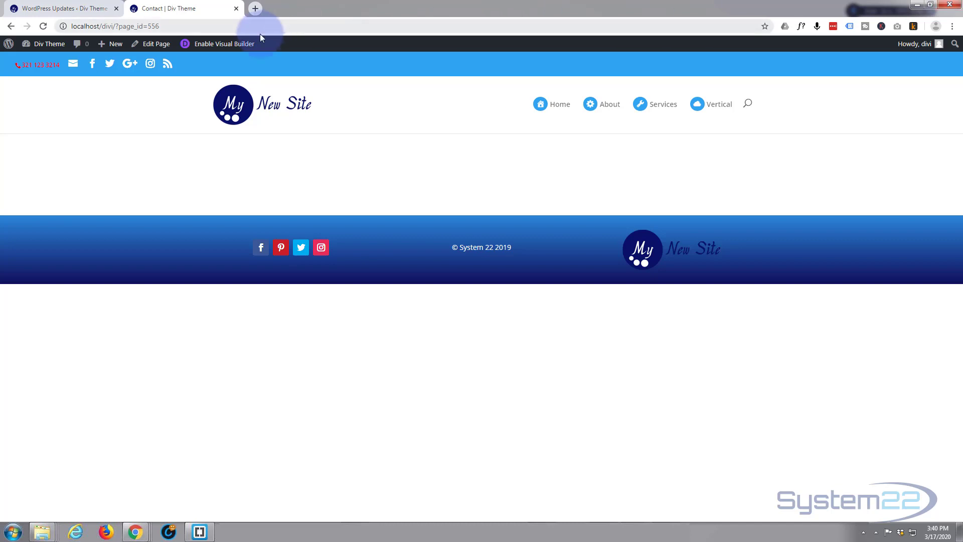
# Open the Contact page in the visual builder and build it from scratch with a one-column row.
pyautogui.click(229, 46)
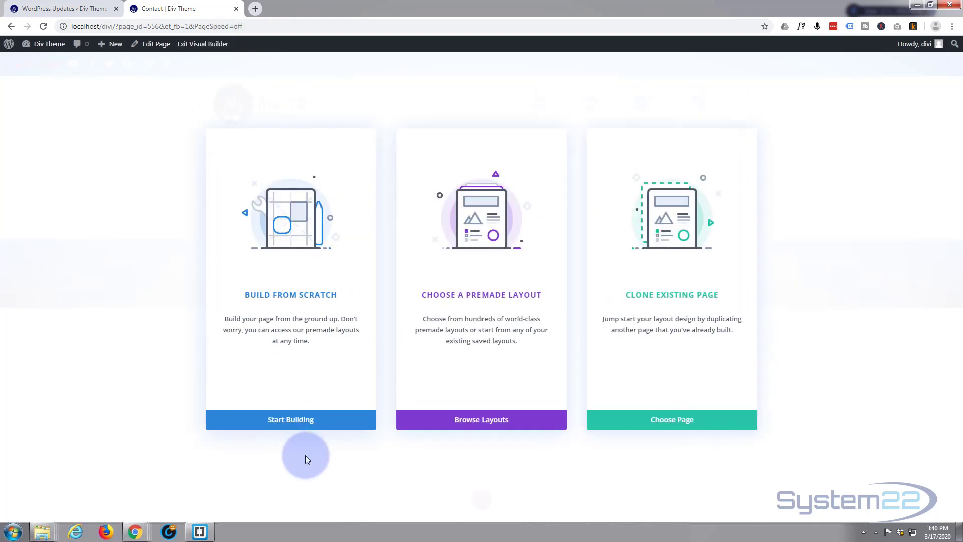
pyautogui.click(290, 420)
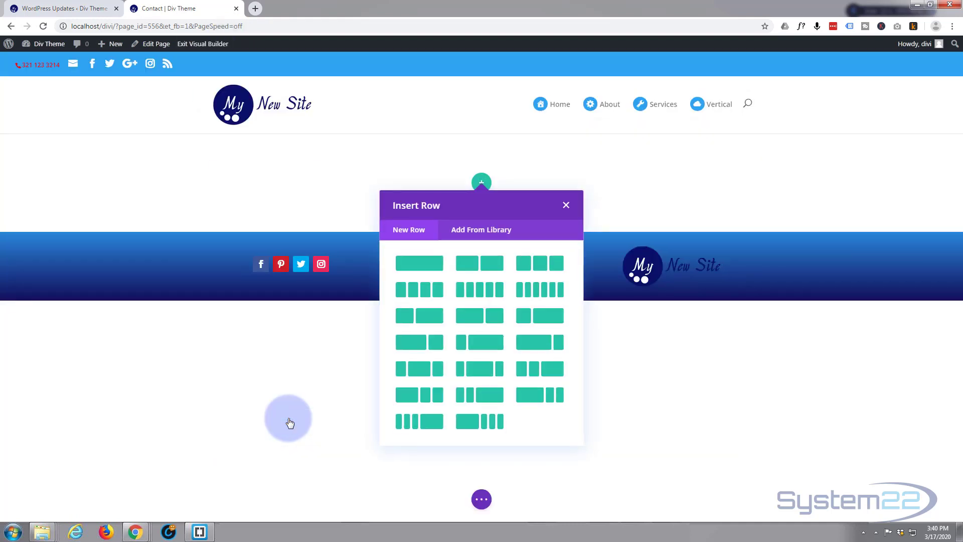
pyautogui.click(419, 264)
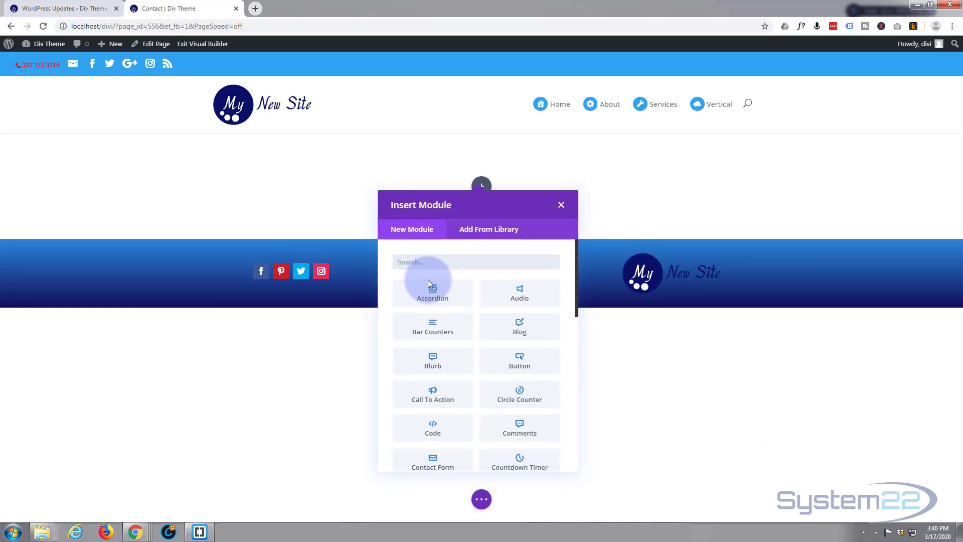
pyautogui.scroll(-2, 442, 377)
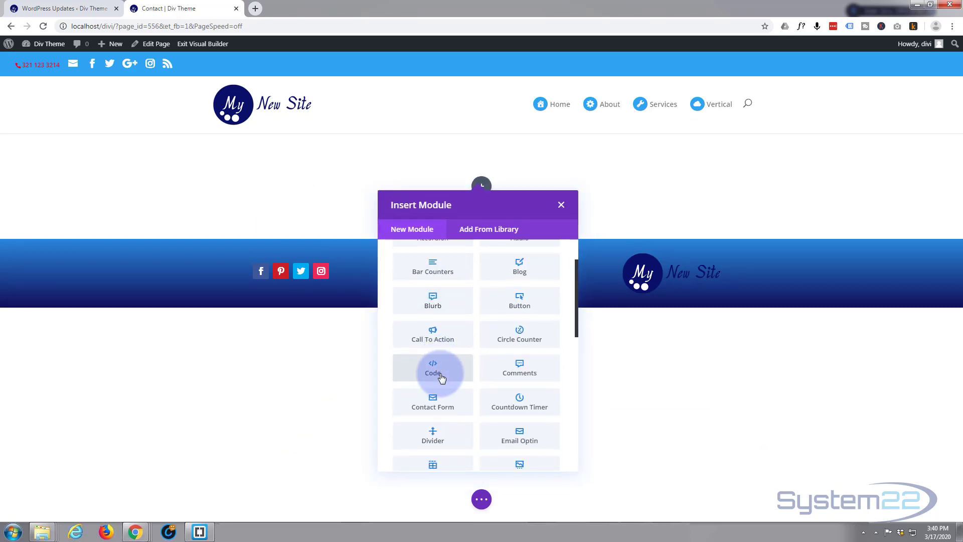
pyautogui.scroll(-7, 441, 327)
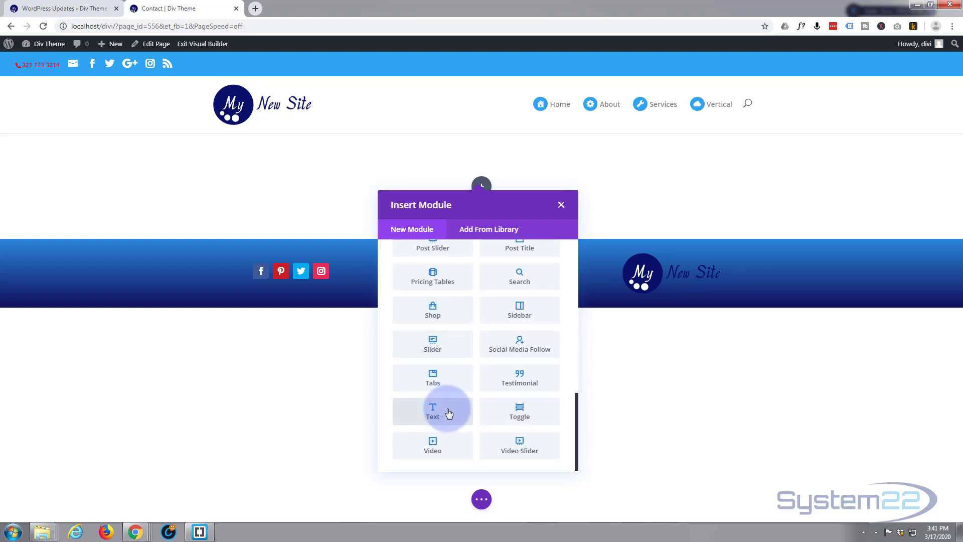
pyautogui.scroll(6, 449, 413)
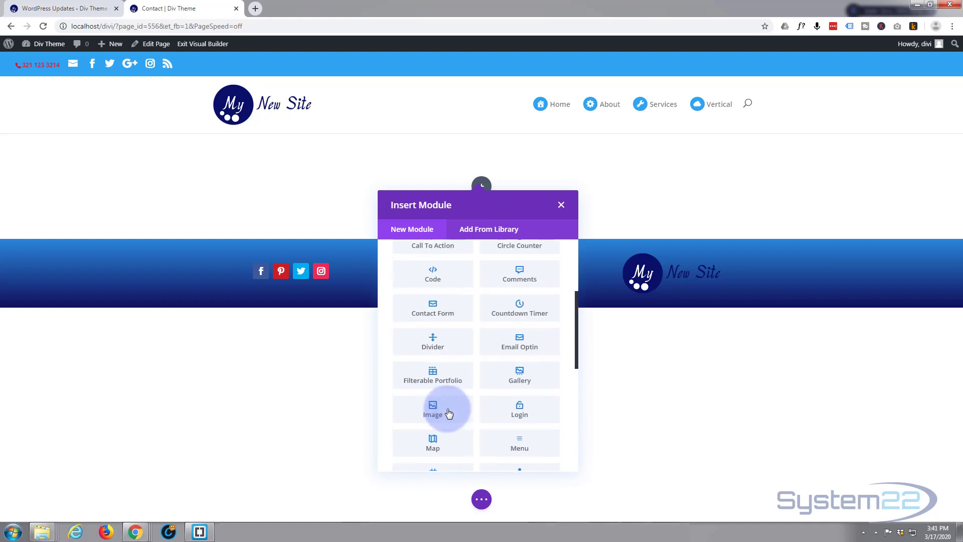
pyautogui.scroll(3, 449, 412)
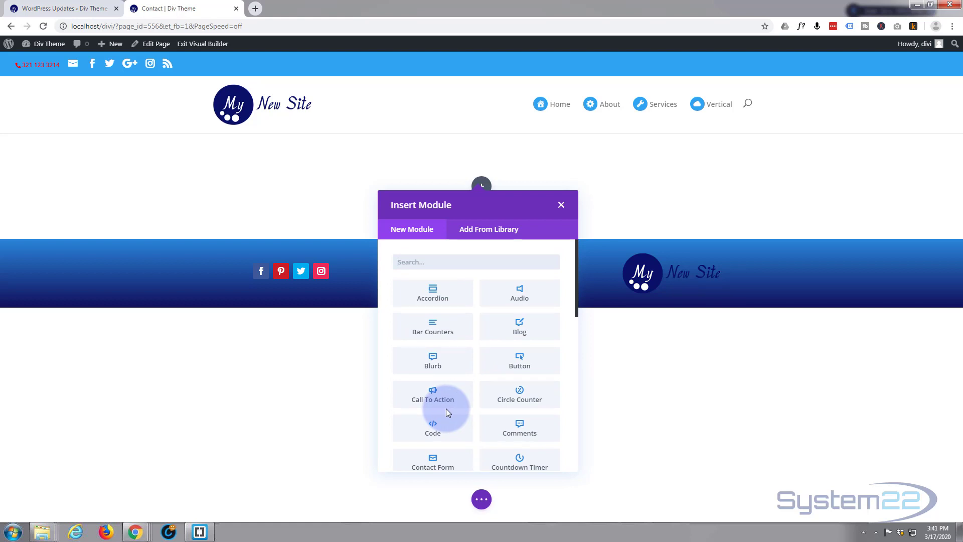
# Insert a Contact Form module with default Name, Email and Message fields into the row.
pyautogui.click(434, 465)
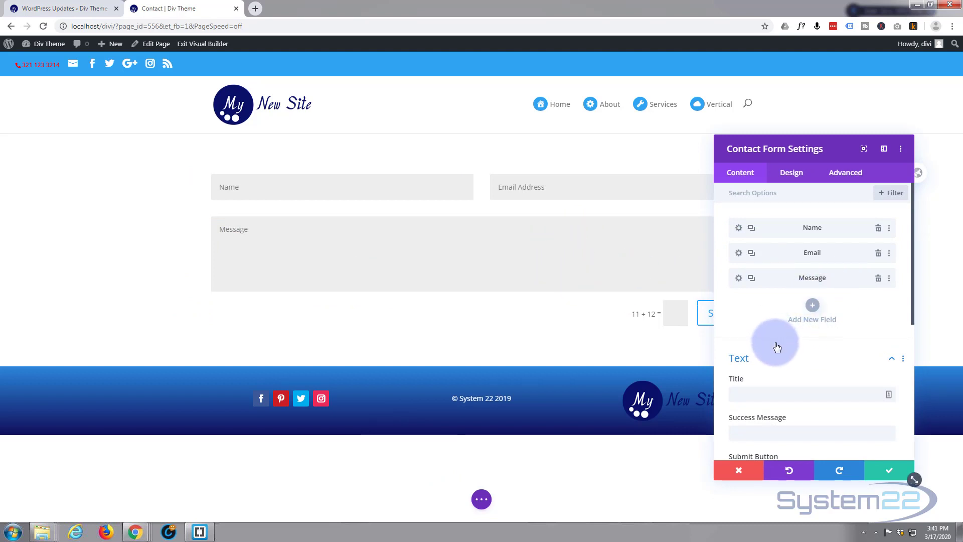
pyautogui.scroll(-1, 777, 346)
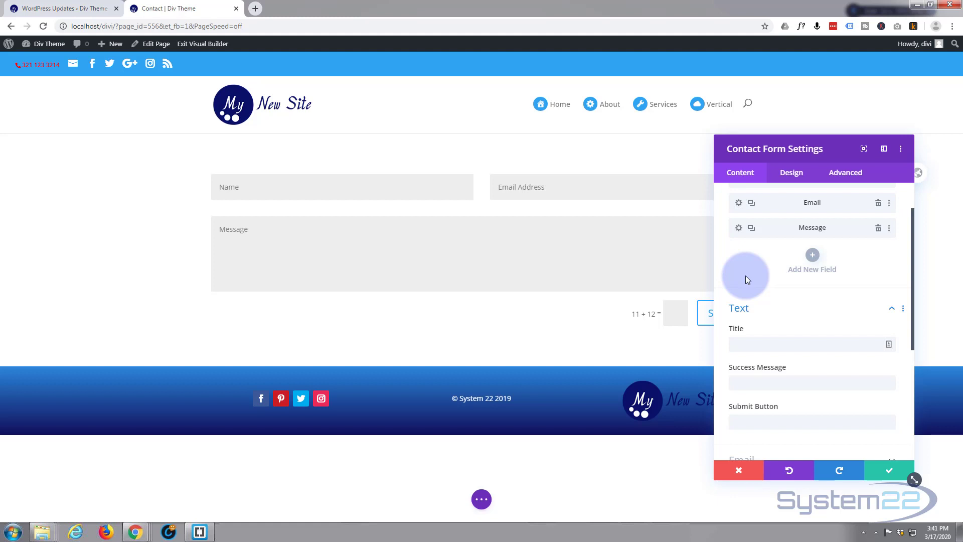
pyautogui.scroll(1, 745, 276)
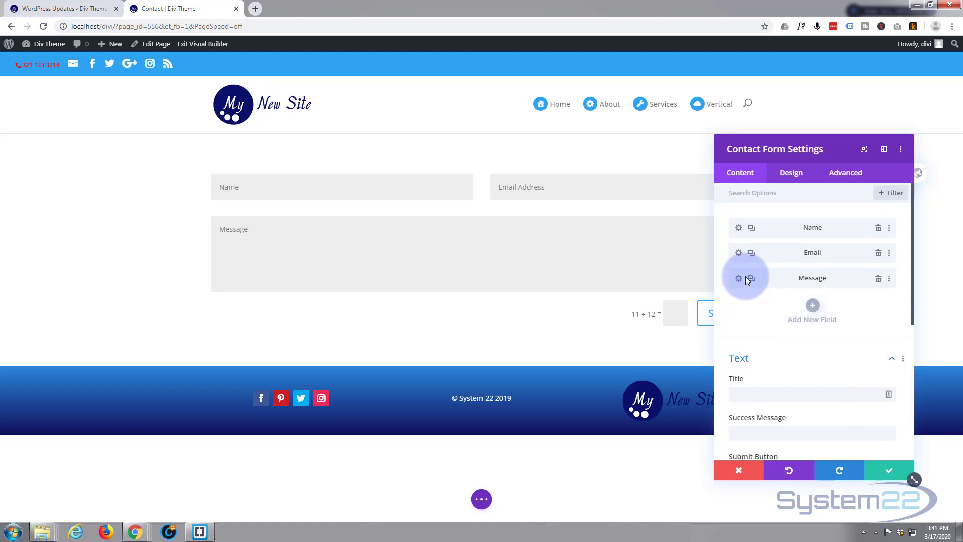
# Add a new form field titled 'I am interested in' and expand its Field Options.
pyautogui.click(813, 306)
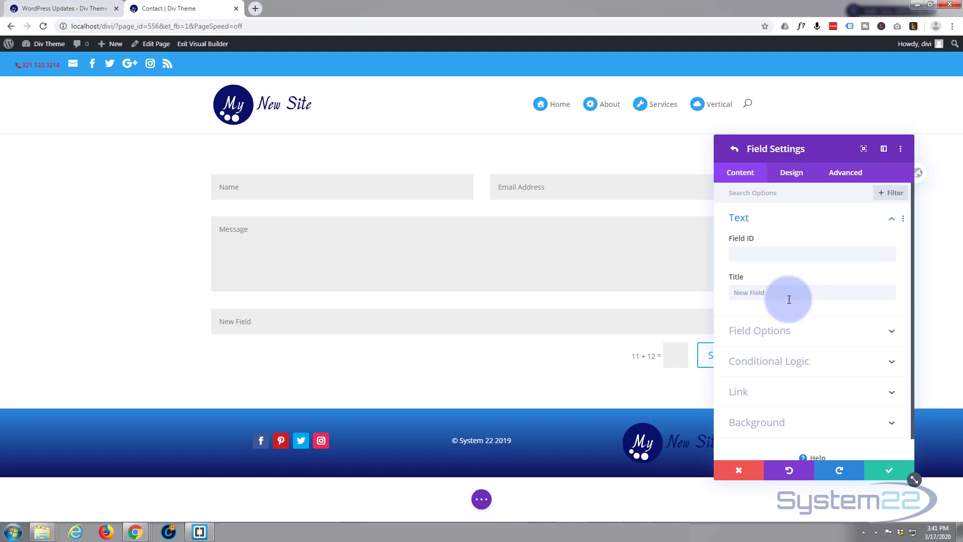
pyautogui.click(788, 300)
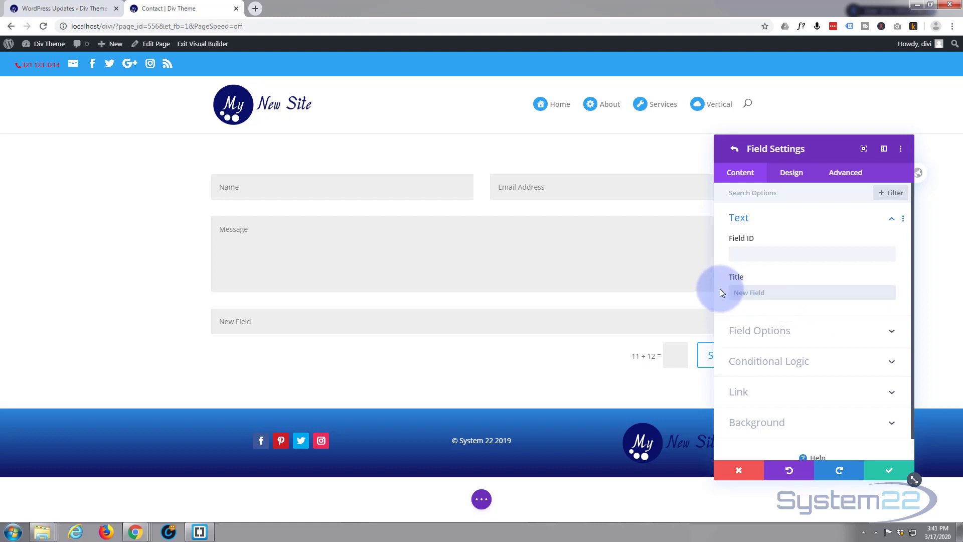
pyautogui.write('I am interested in')
pyautogui.click(808, 271)
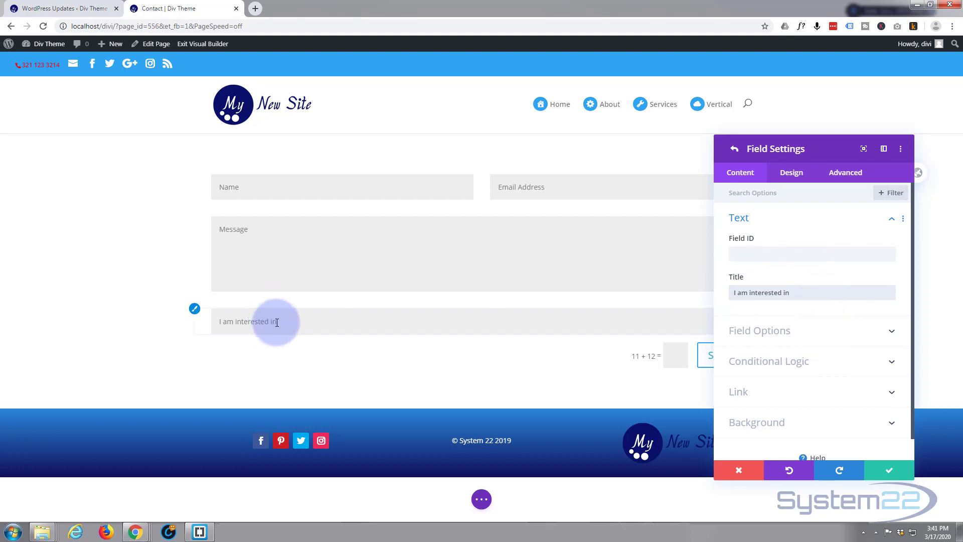
pyautogui.click(834, 331)
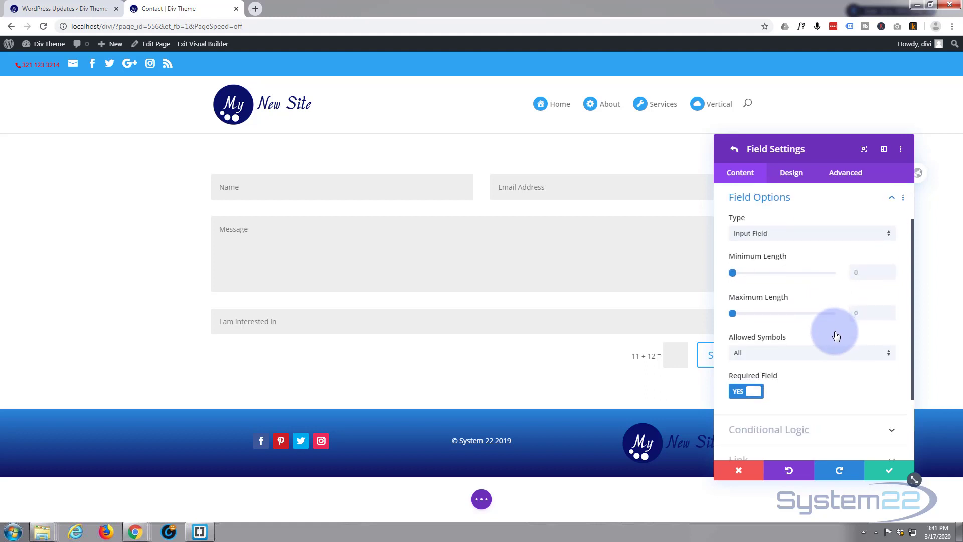
# Make 'I am interested in' an optional checkbox field with Software and Hardware options.
pyautogui.click(820, 235)
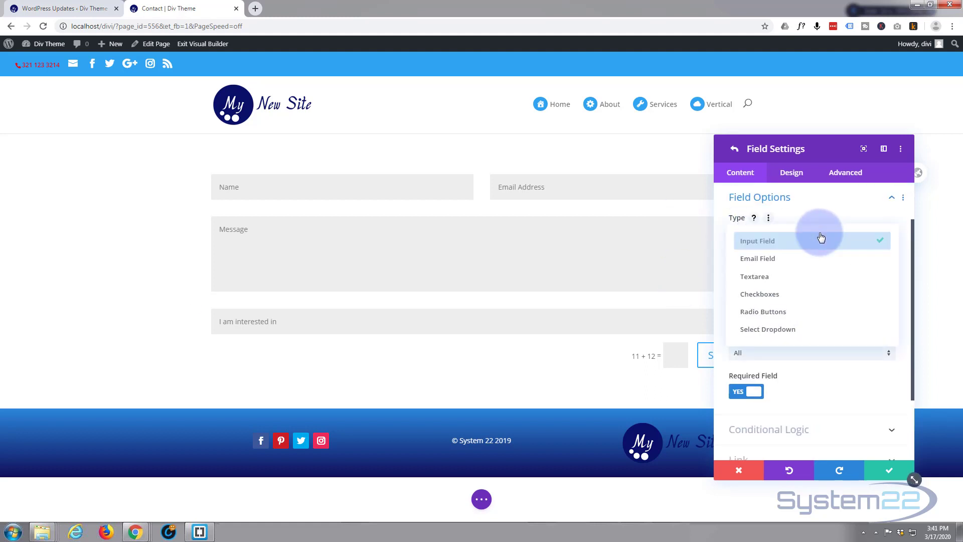
pyautogui.click(796, 295)
pyautogui.click(752, 296)
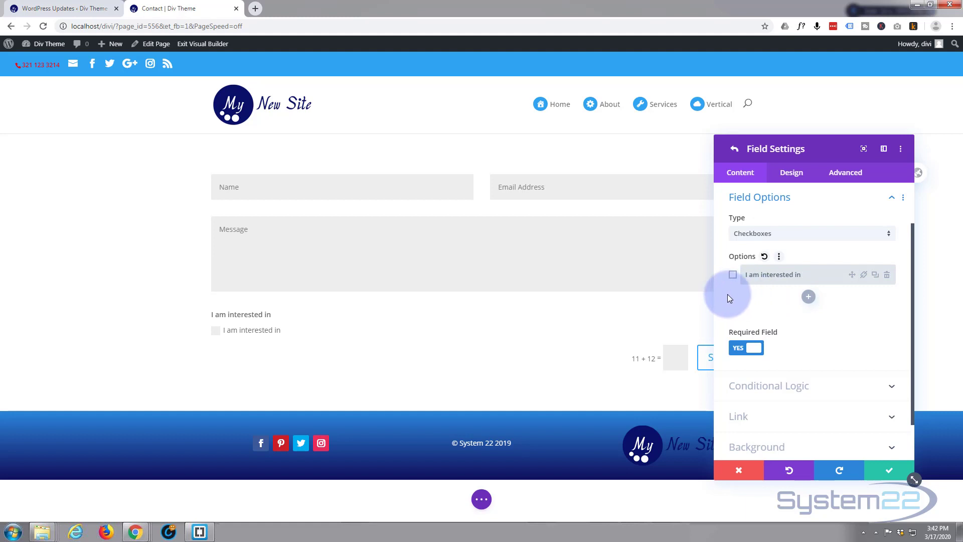
pyautogui.moveTo(810, 274)
pyautogui.mouseDown()
pyautogui.moveTo(783, 276)
pyautogui.moveTo(802, 273)
pyautogui.mouseUp()
pyautogui.click(814, 271)
pyautogui.press('BackSpace')
pyautogui.press('BackSpace')
pyautogui.press('BackSpace')
pyautogui.press('BackSpace')
pyautogui.press('BackSpace')
pyautogui.press('BackSpace')
pyautogui.press('BackSpace')
pyautogui.press('BackSpace')
pyautogui.press('BackSpace')
pyautogui.press('BackSpace')
pyautogui.press('BackSpace')
pyautogui.press('BackSpace')
pyautogui.press('BackSpace')
pyautogui.press('BackSpace')
pyautogui.press('BackSpace')
pyautogui.press('BackSpace')
pyautogui.press('BackSpace')
pyautogui.press('BackSpace')
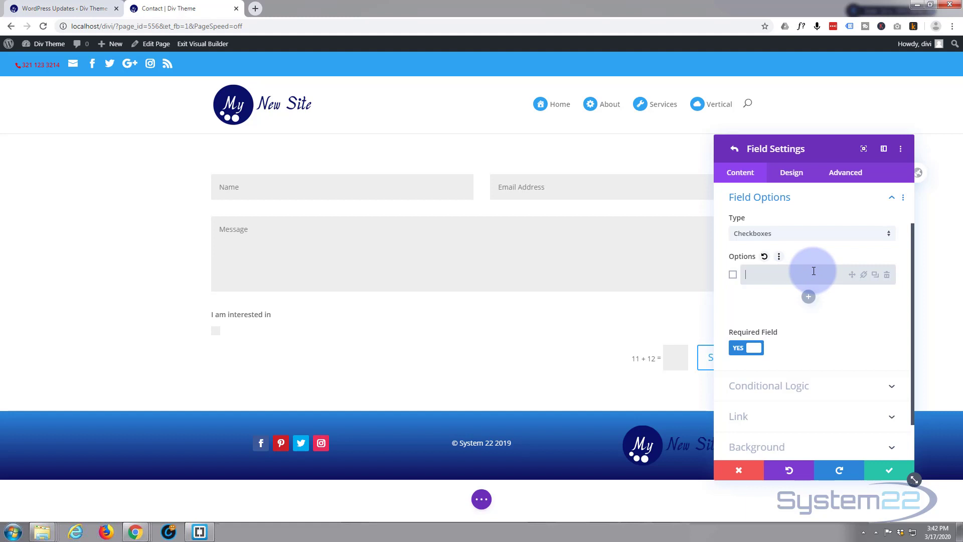
pyautogui.write('Software')
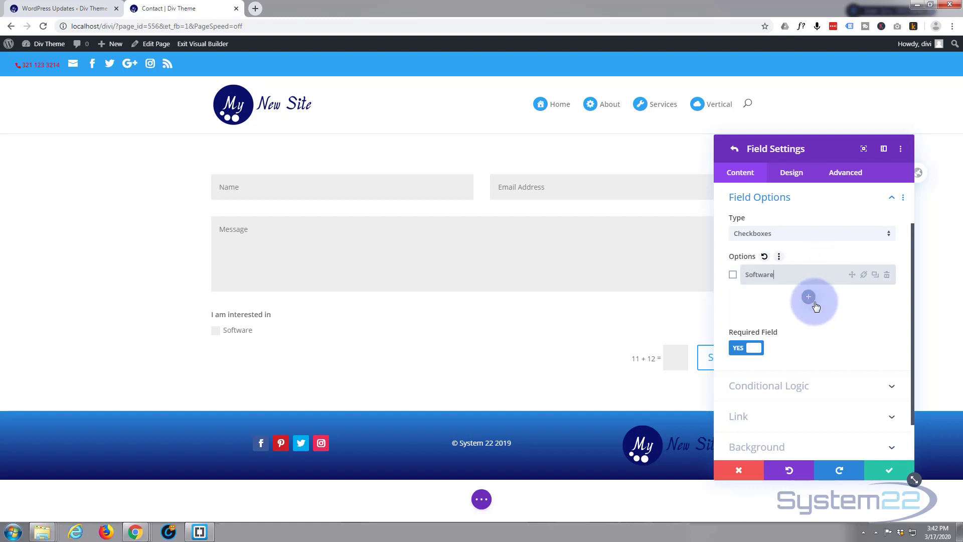
pyautogui.click(808, 297)
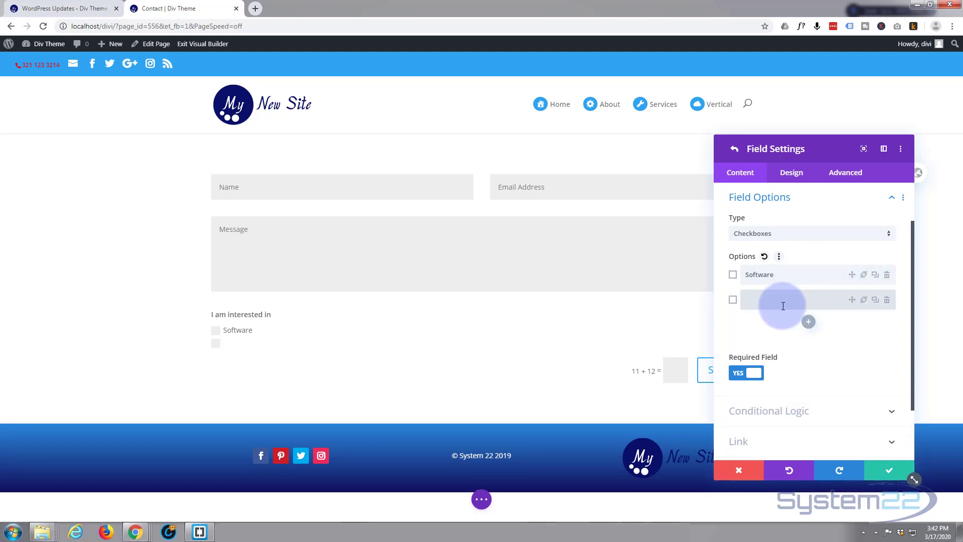
pyautogui.write('Hardware')
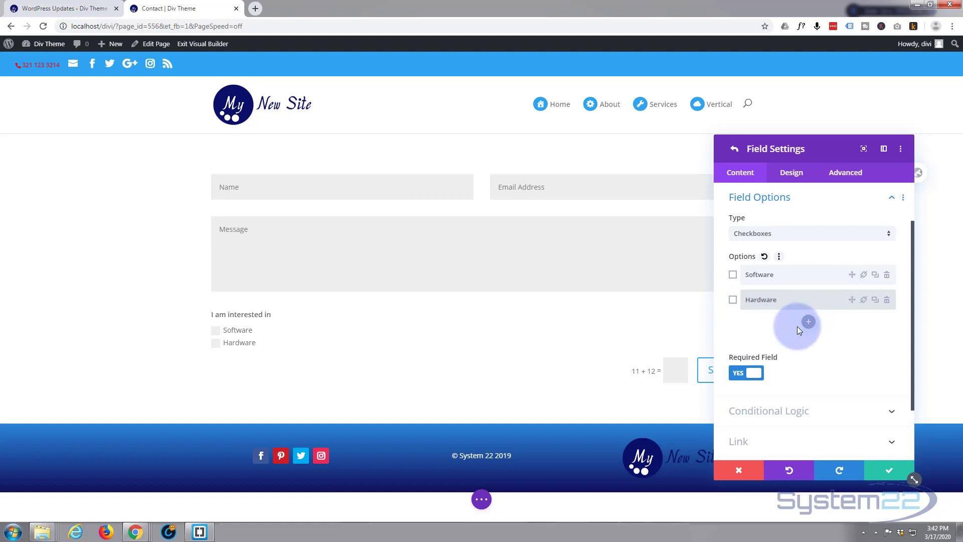
pyautogui.click(742, 374)
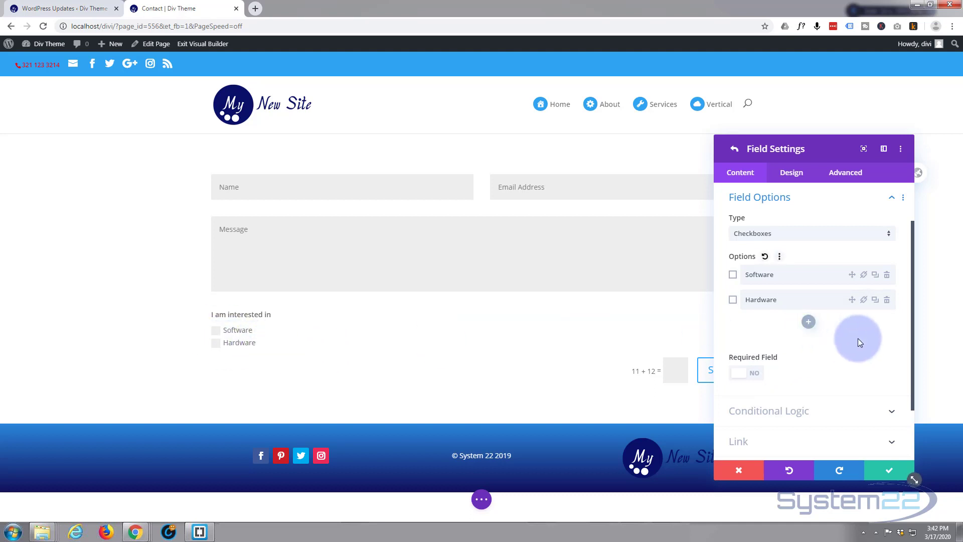
# Save the 'I am interested in' field, then add a new field titled 'Platform'.
pyautogui.click(888, 471)
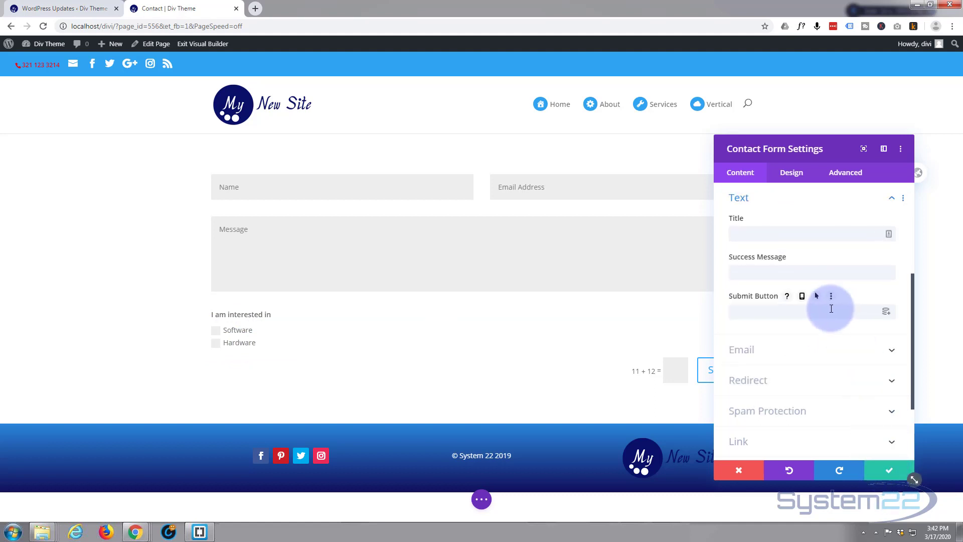
pyautogui.scroll(3, 815, 319)
pyautogui.scroll(1, 815, 319)
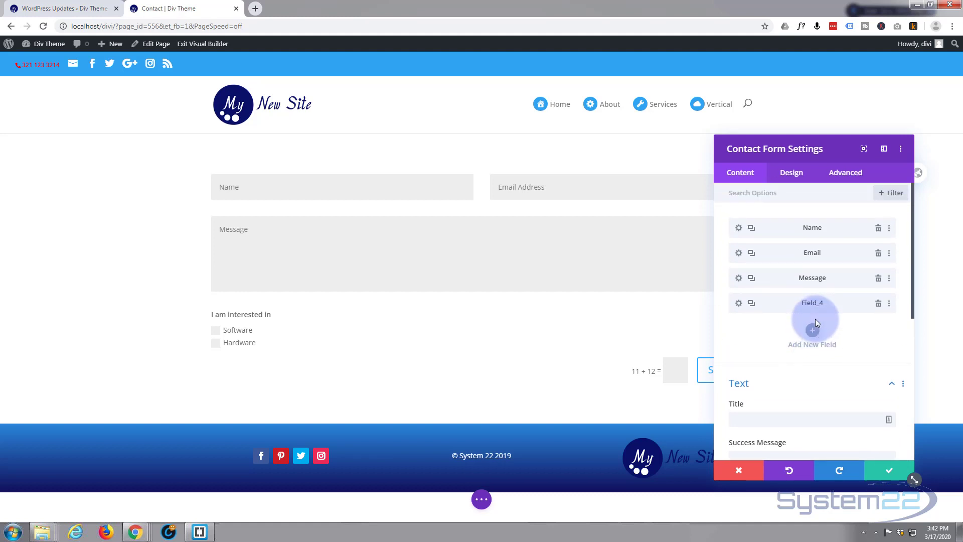
pyautogui.click(813, 330)
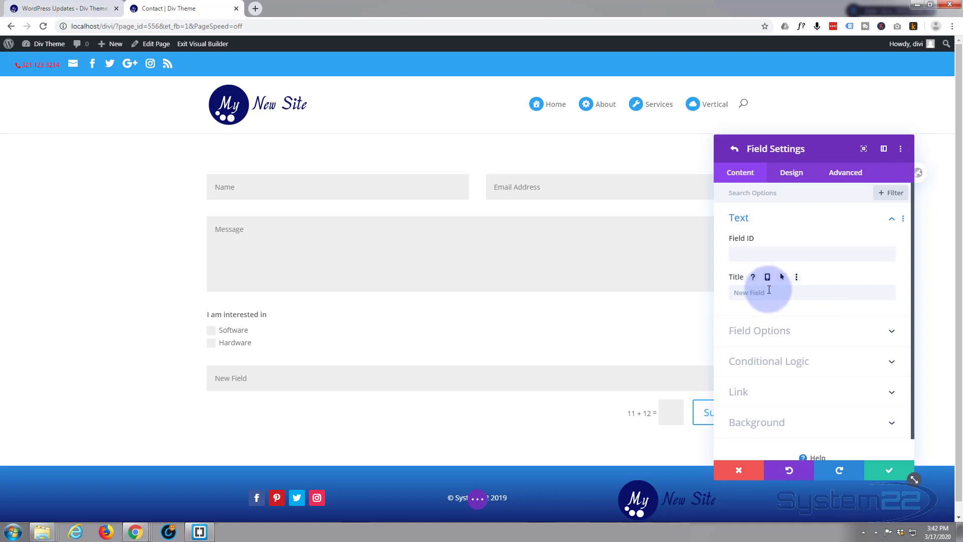
pyautogui.click(770, 291)
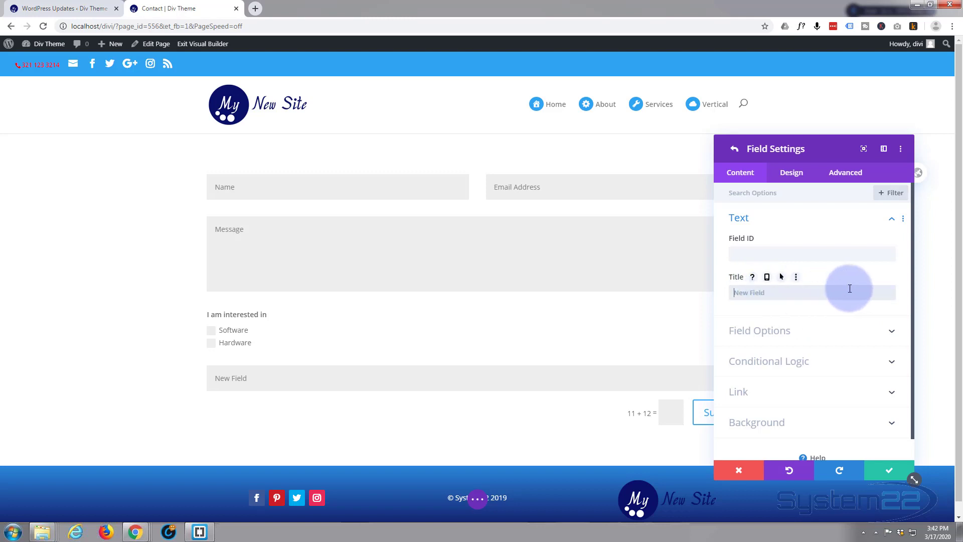
pyautogui.write('Platfor')
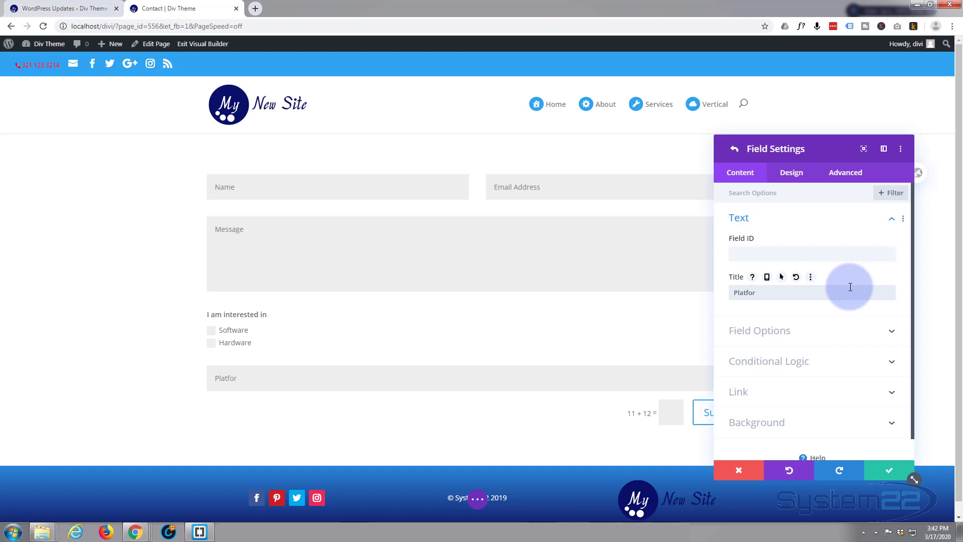
pyautogui.write('m')
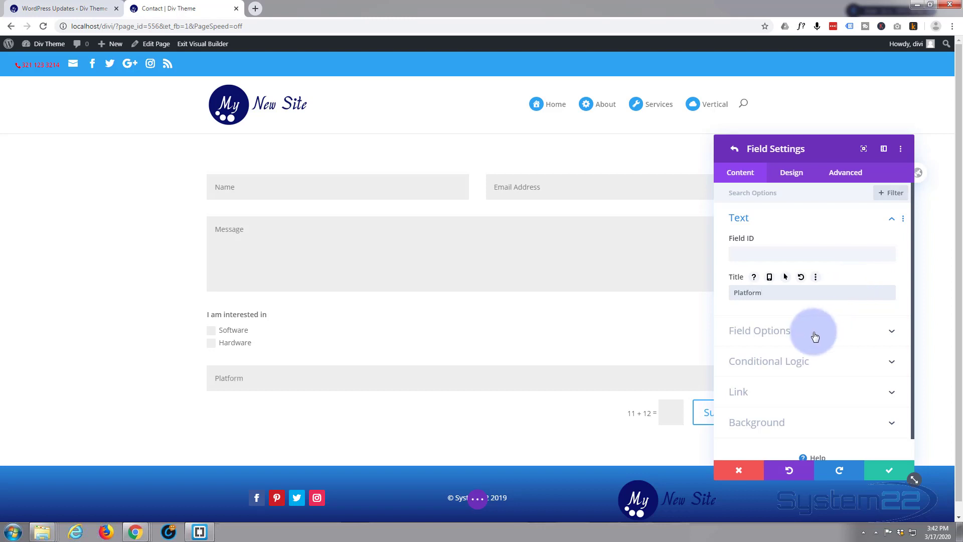
# Make Platform an optional checkbox field offering PC and Mac.
pyautogui.click(813, 331)
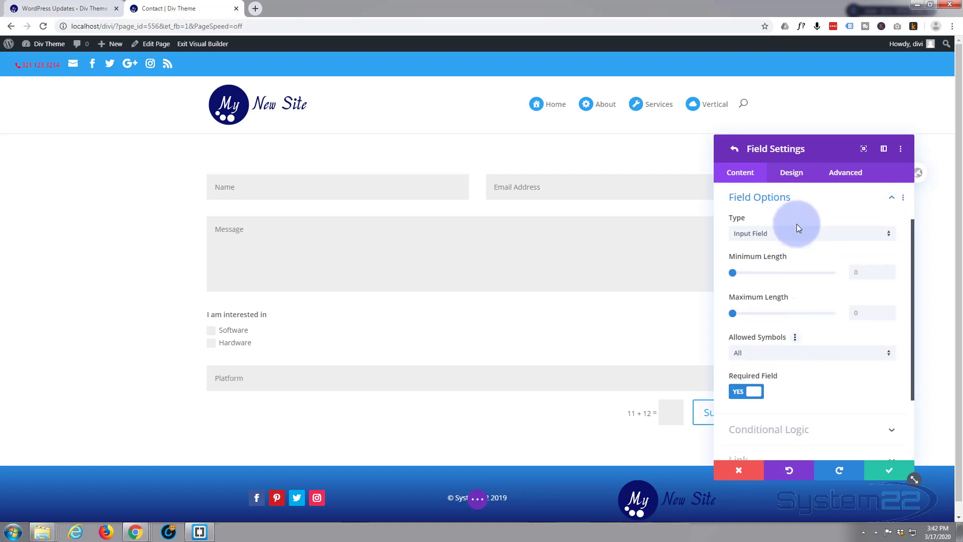
pyautogui.click(809, 233)
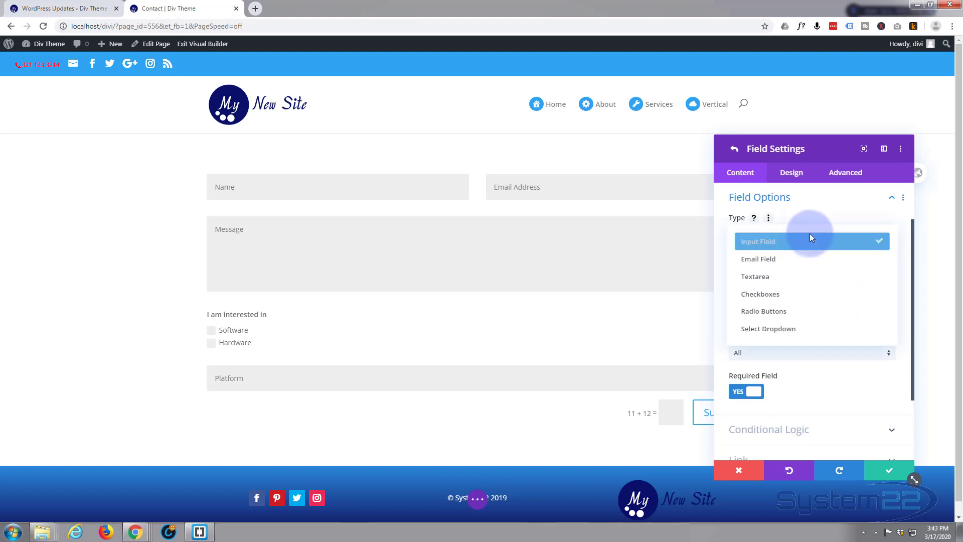
pyautogui.click(803, 294)
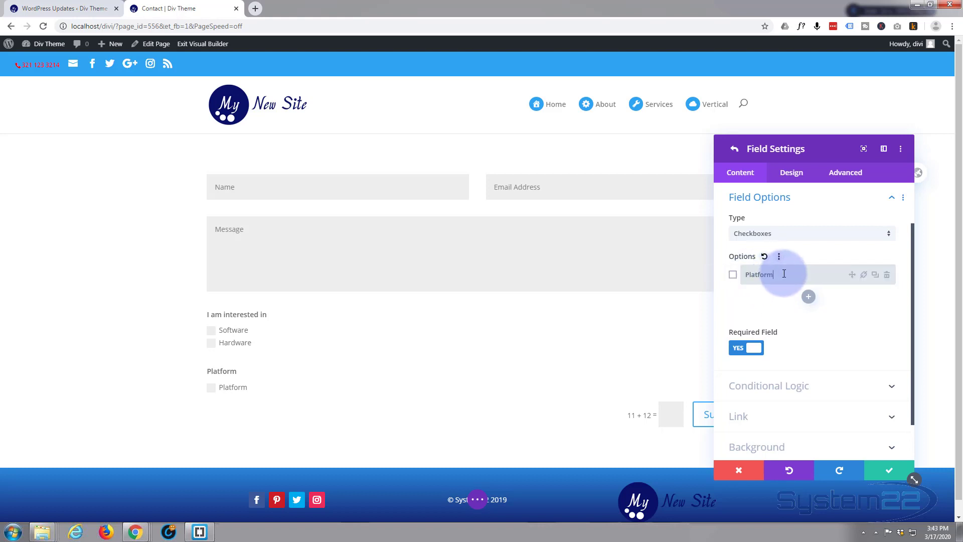
pyautogui.press('BackSpace')
pyautogui.press('BackSpace')
pyautogui.press('BackSpace')
pyautogui.press('BackSpace')
pyautogui.press('BackSpace')
pyautogui.press('BackSpace')
pyautogui.press('BackSpace')
pyautogui.write('C')
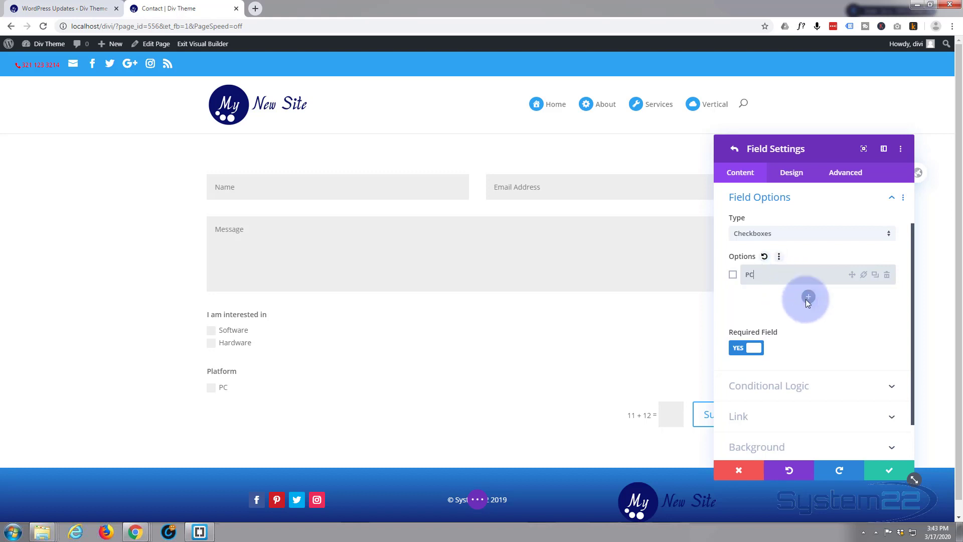
pyautogui.click(808, 297)
pyautogui.click(777, 300)
pyautogui.write('Mac')
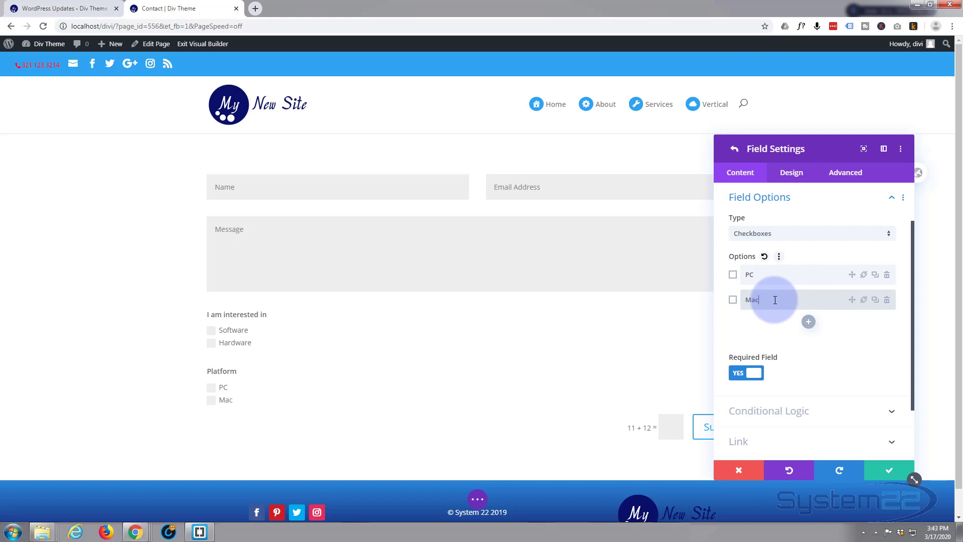
pyautogui.click(747, 376)
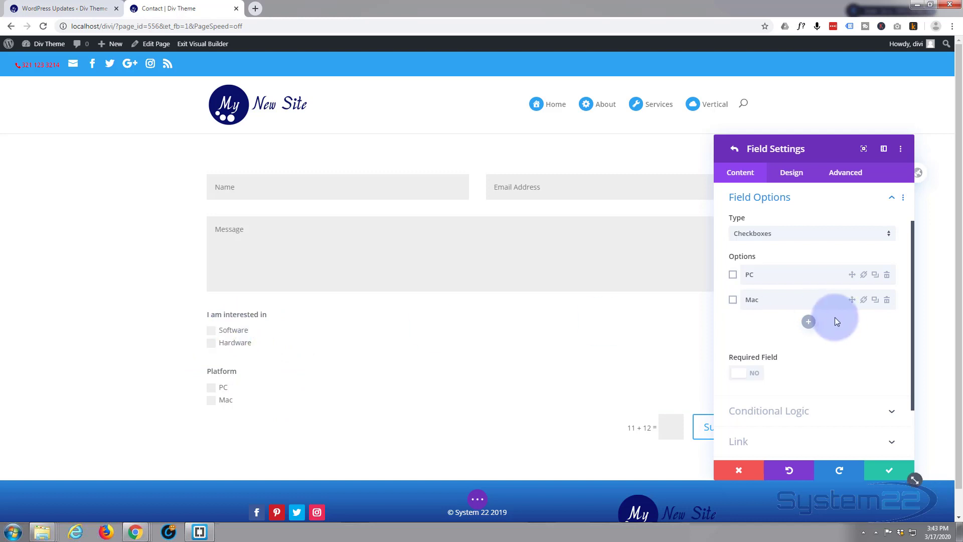
# Enable conditional logic on Platform with the rule 'I am interested in' equals Software.
pyautogui.scroll(-2, 818, 299)
pyautogui.scroll(-1, 821, 299)
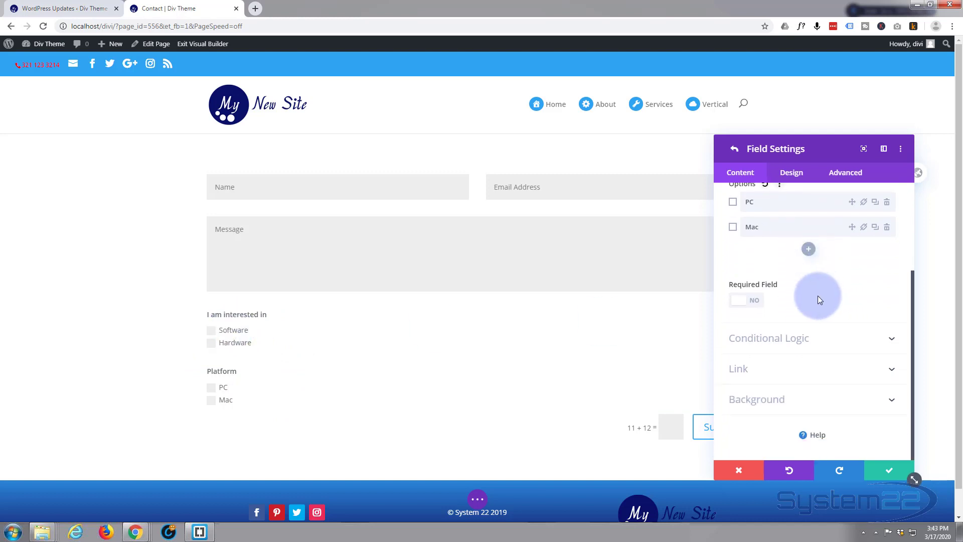
pyautogui.click(816, 341)
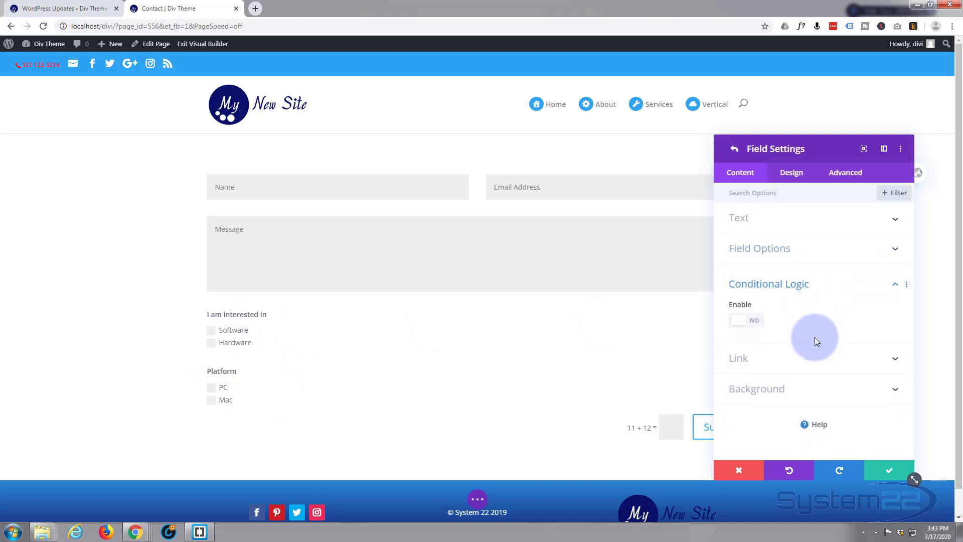
pyautogui.click(755, 321)
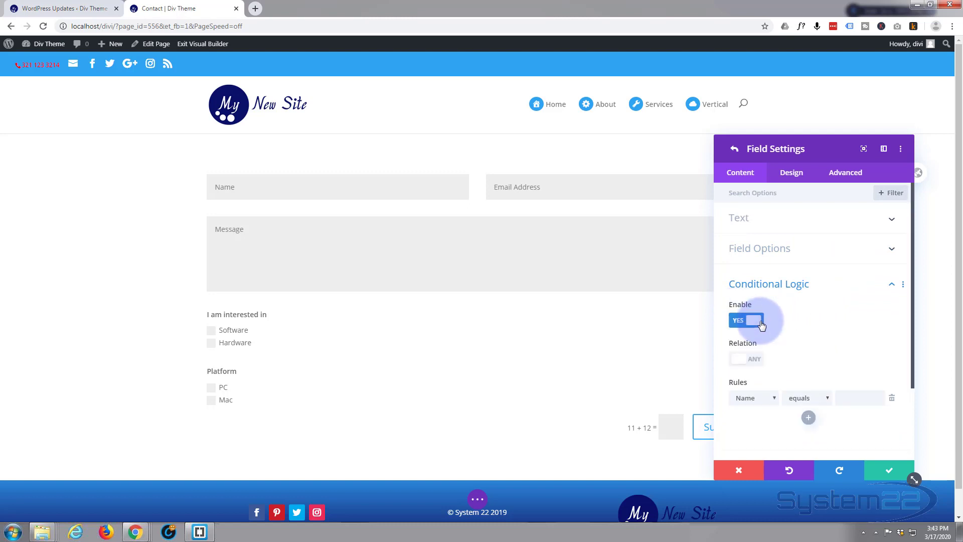
pyautogui.scroll(-2, 818, 317)
pyautogui.scroll(-2, 817, 317)
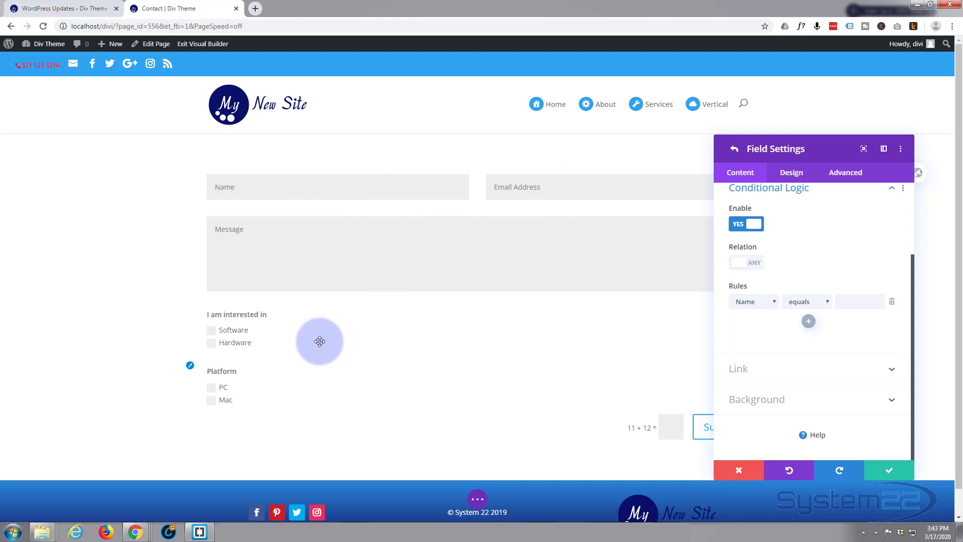
pyautogui.click(773, 301)
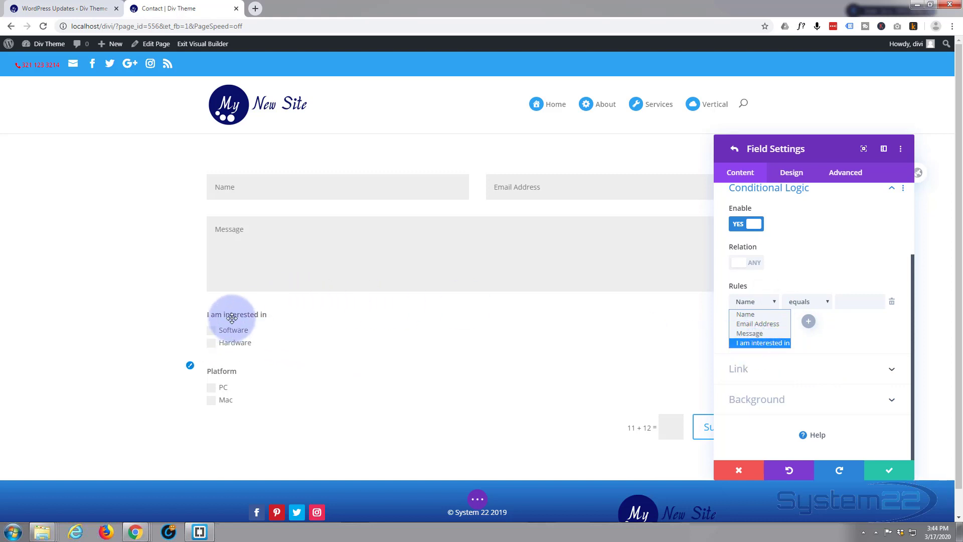
pyautogui.click(773, 342)
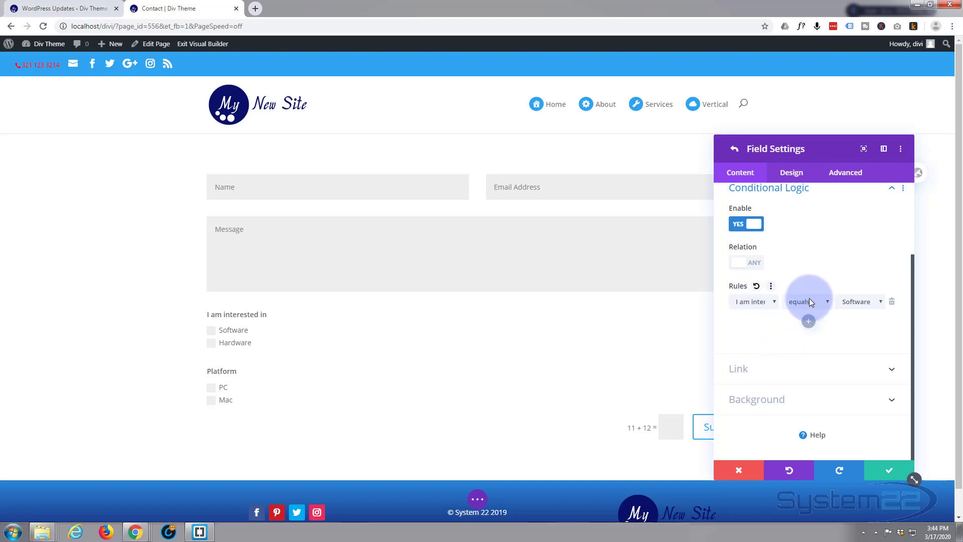
pyautogui.click(881, 300)
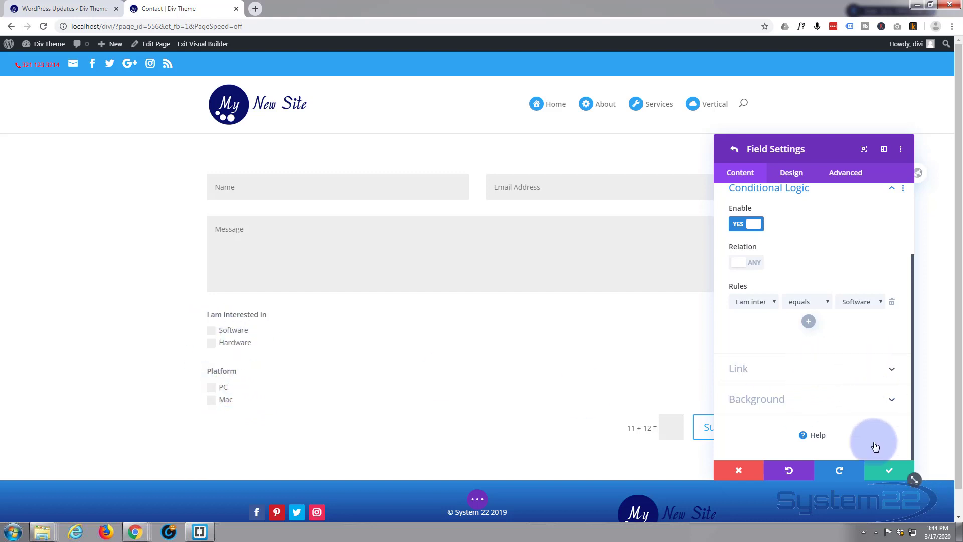
# Save the Platform field and add a new field titled 'Hardware type'.
pyautogui.click(876, 471)
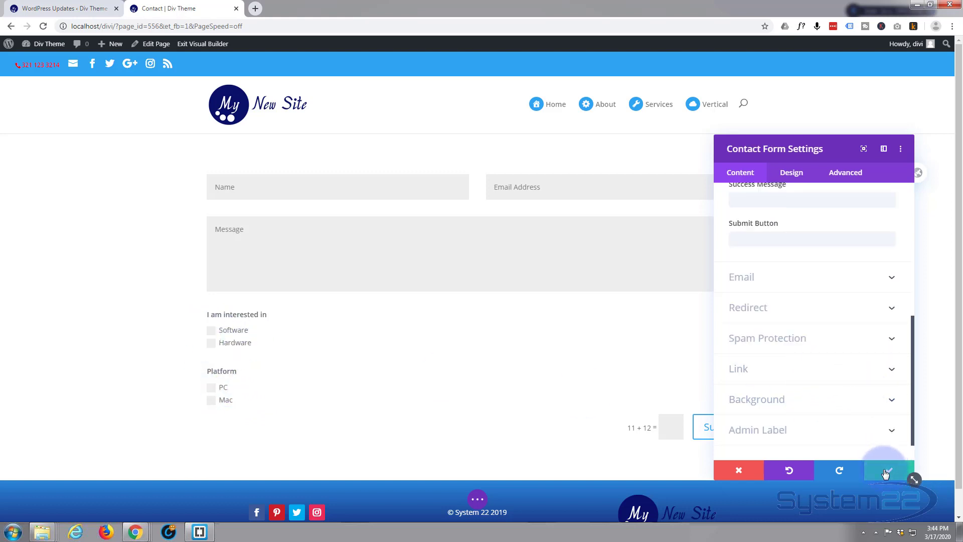
pyautogui.scroll(2, 770, 271)
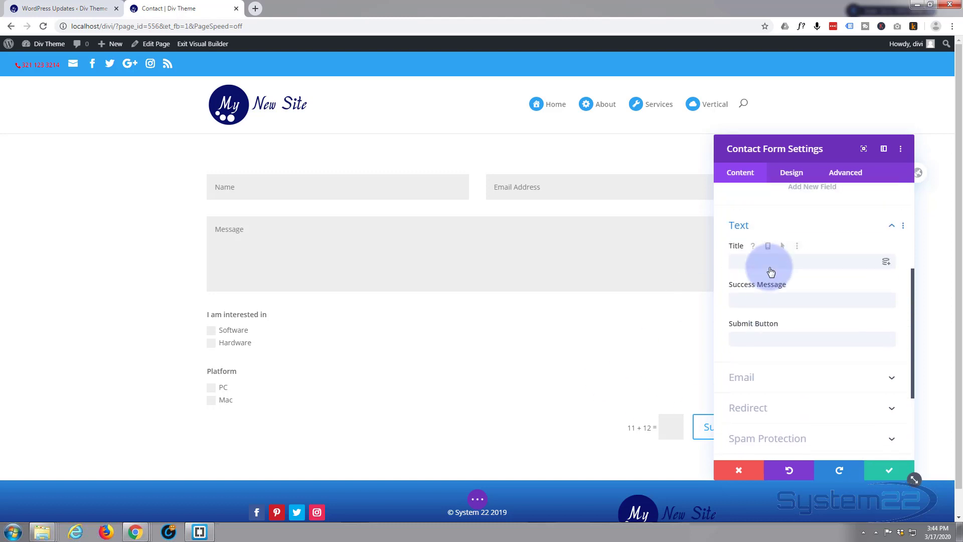
pyautogui.scroll(2, 770, 269)
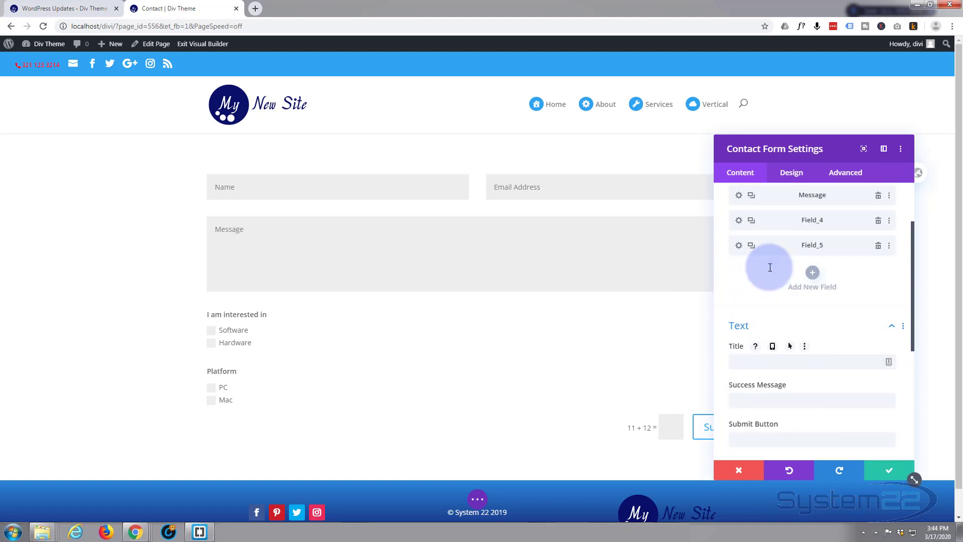
pyautogui.click(812, 273)
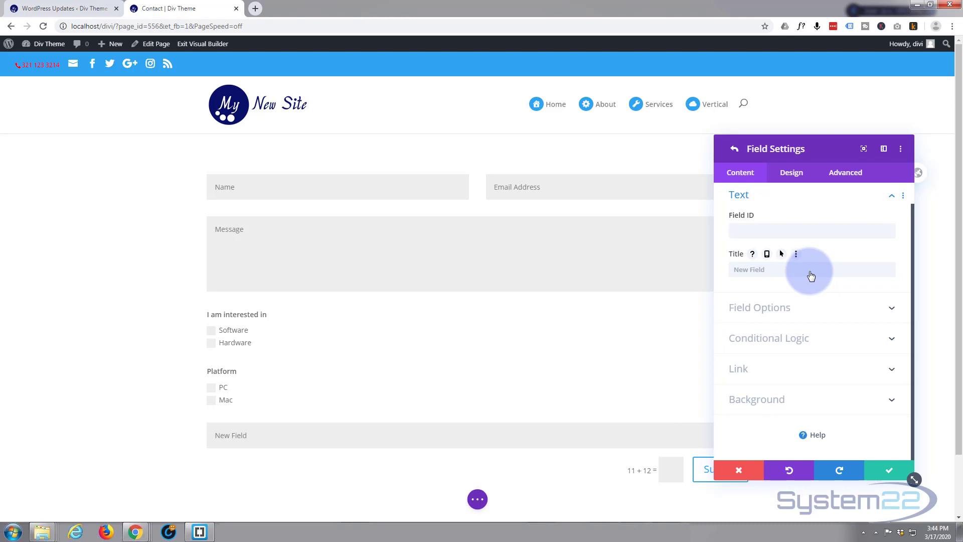
pyautogui.click(810, 272)
pyautogui.write('Ha')
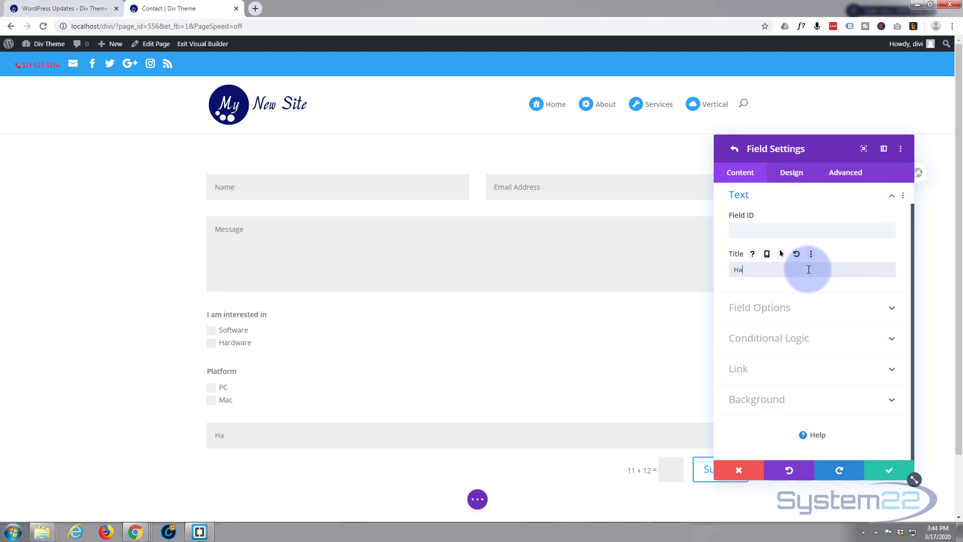
pyautogui.write('rdware type')
# Make Hardware type a checkbox field whose first option reads Networking, correcting the typo.
pyautogui.click(812, 309)
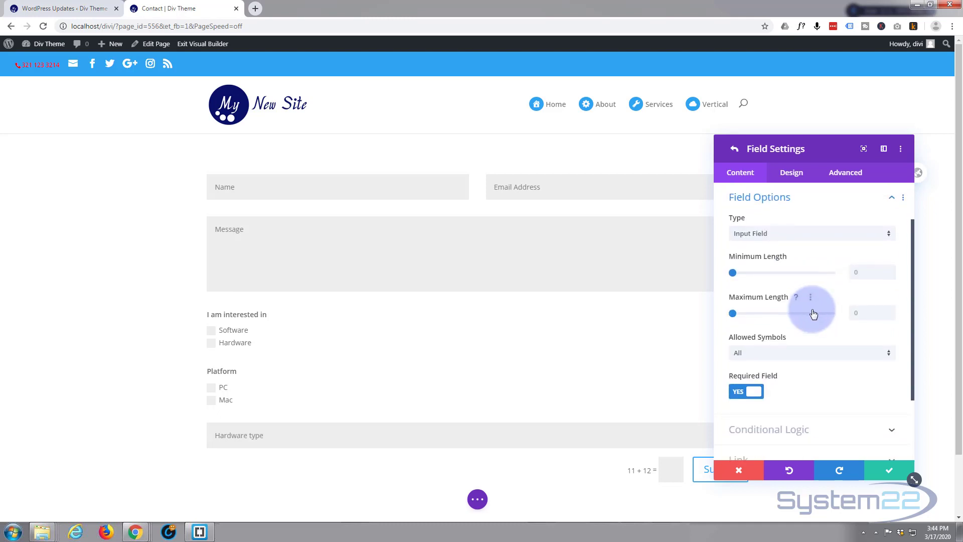
pyautogui.click(801, 233)
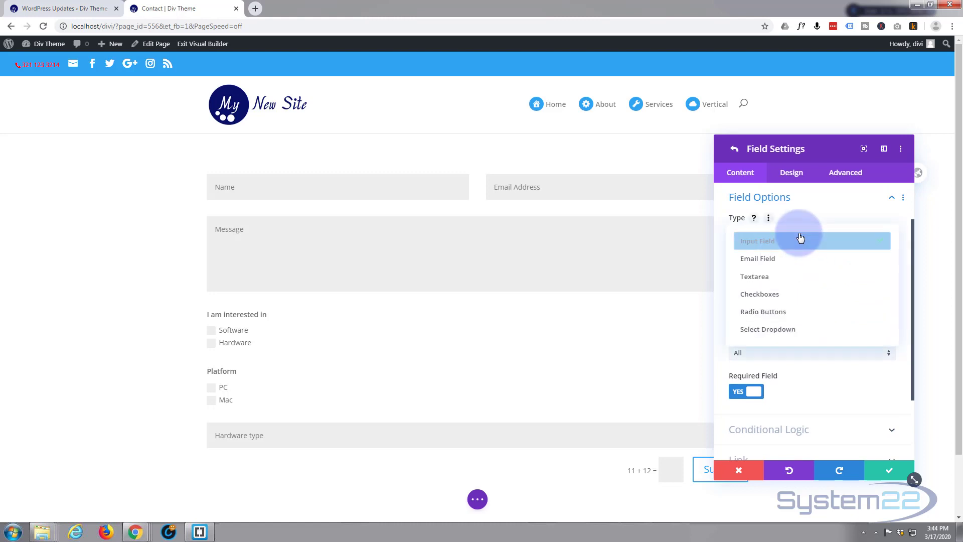
pyautogui.click(787, 296)
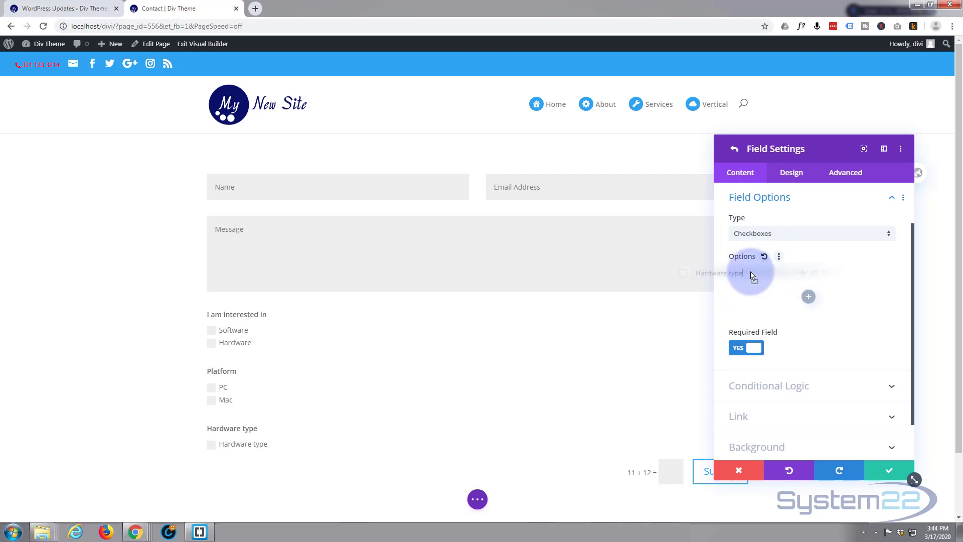
pyautogui.click(787, 271)
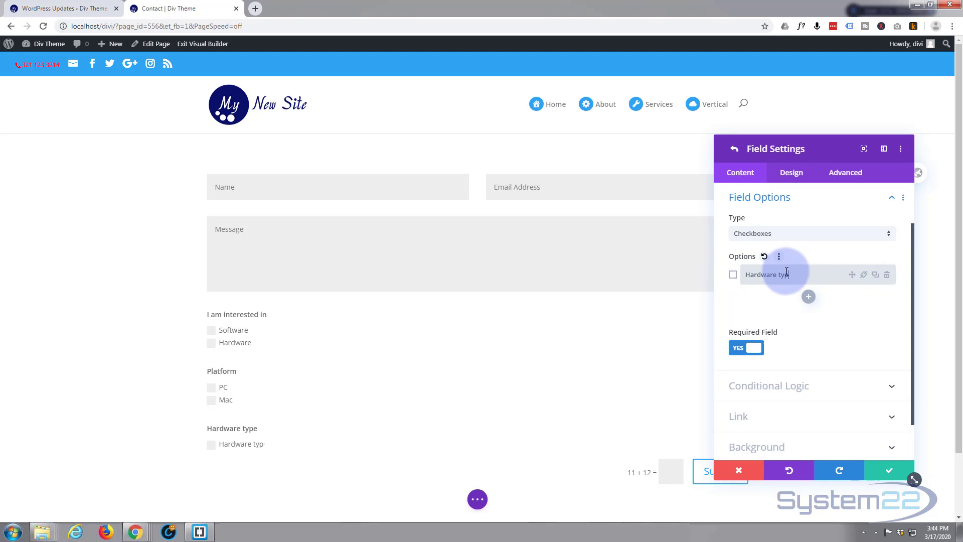
pyautogui.press('BackSpace')
pyautogui.press('BackSpace')
pyautogui.press('BackSpace')
pyautogui.press('BackSpace')
pyautogui.press('BackSpace')
pyautogui.press('BackSpace')
pyautogui.press('BackSpace')
pyautogui.press('BackSpace')
pyautogui.press('BackSpace')
pyautogui.press('BackSpace')
pyautogui.press('BackSpace')
pyautogui.press('BackSpace')
pyautogui.write('N')
pyautogui.write('ey')
pyautogui.write('twoeking')
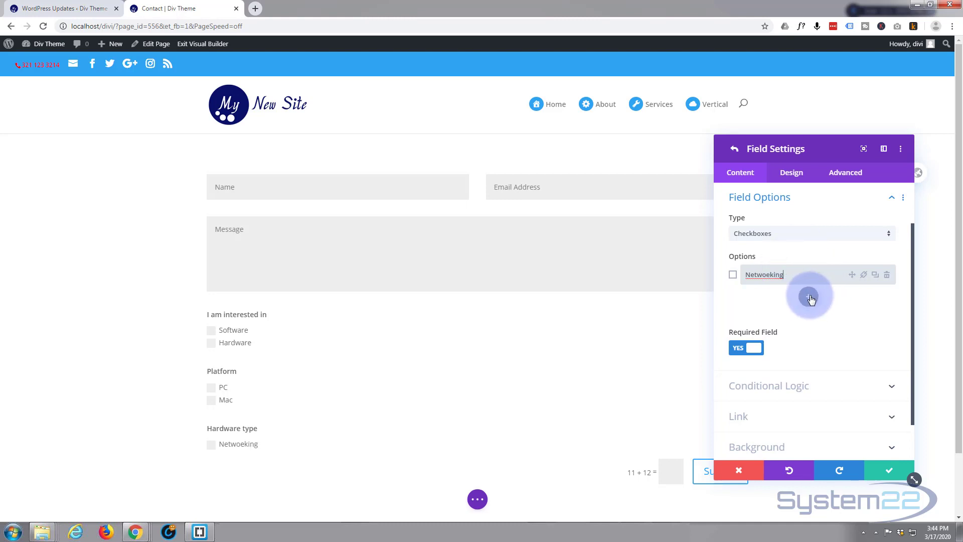
pyautogui.click(767, 275)
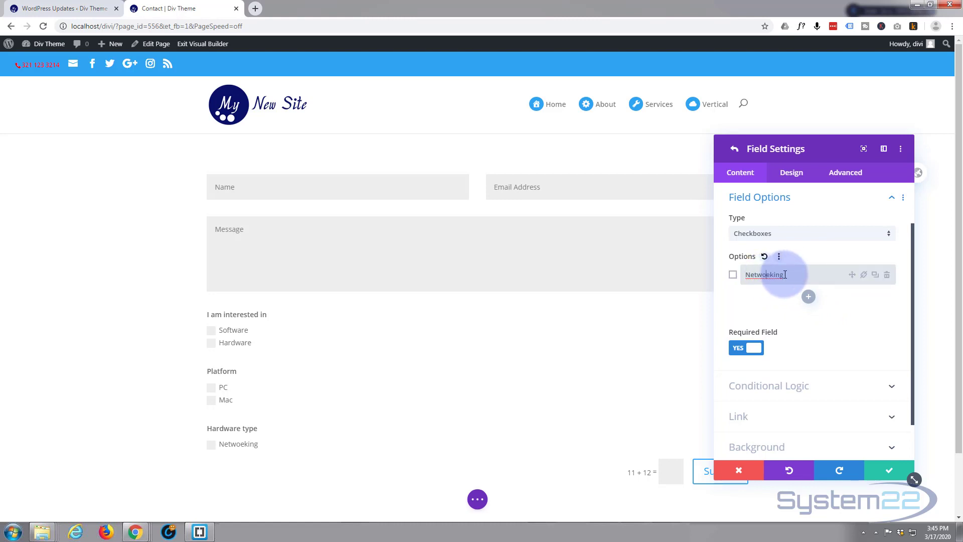
pyautogui.press('Delete')
pyautogui.write('r')
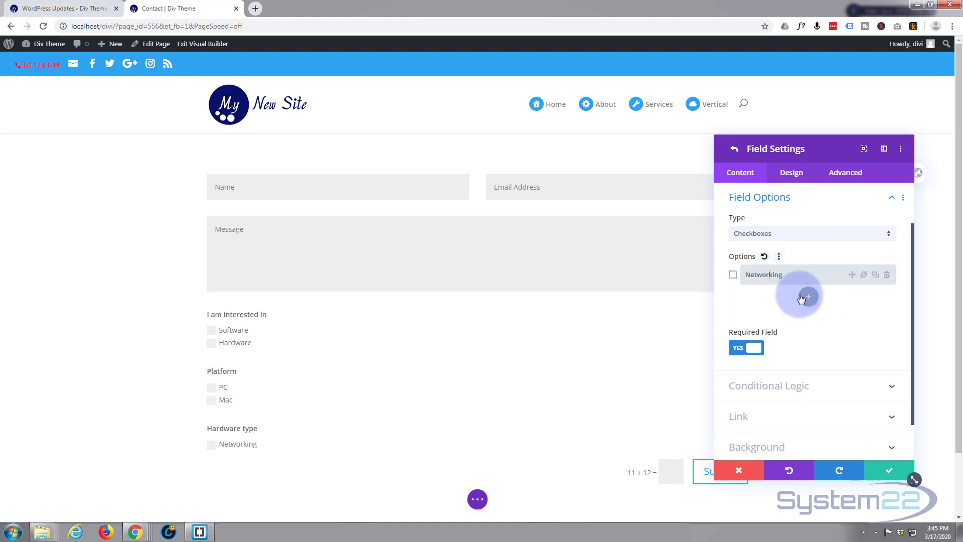
# Add a Storage checkbox option and set Hardware type's Required Field to NO.
pyautogui.click(805, 297)
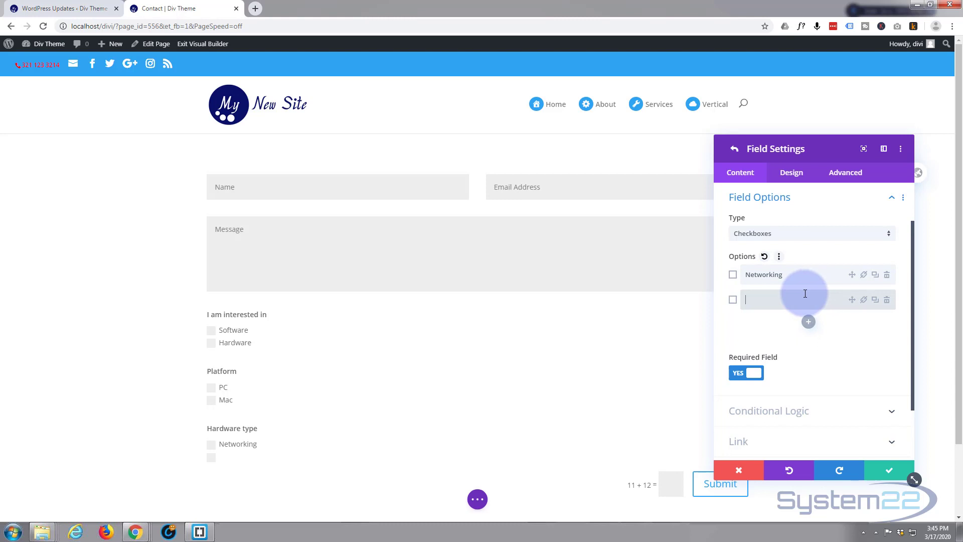
pyautogui.write('Storage')
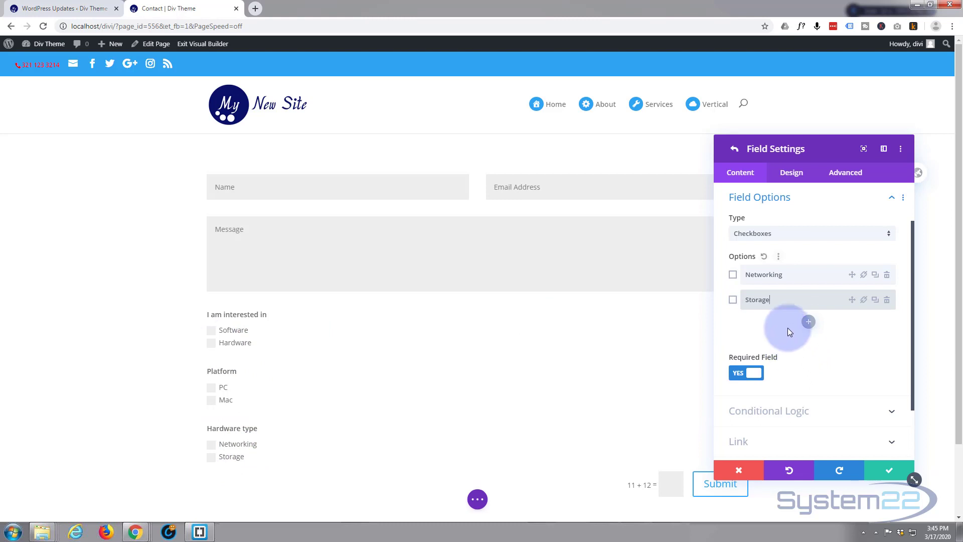
pyautogui.scroll(-1, 788, 327)
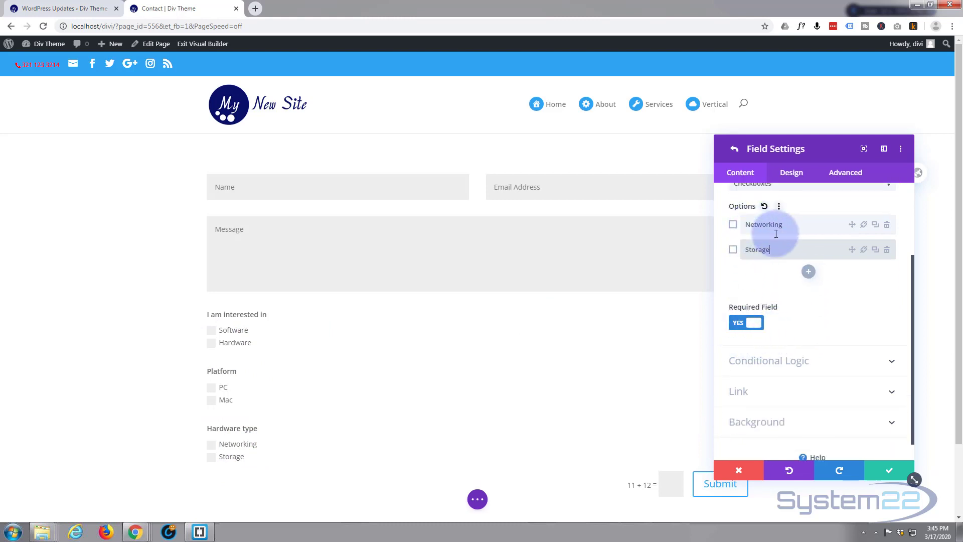
pyautogui.click(738, 324)
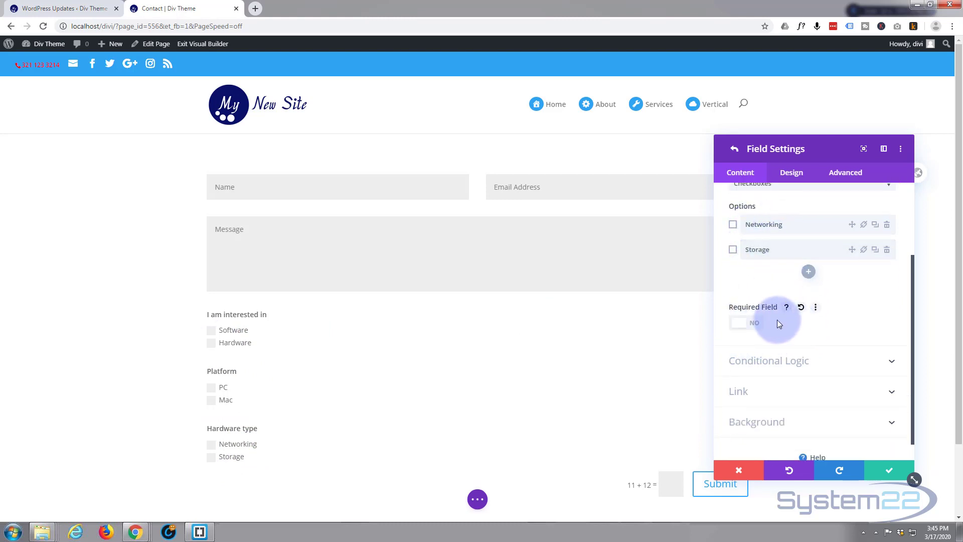
pyautogui.scroll(-1, 773, 319)
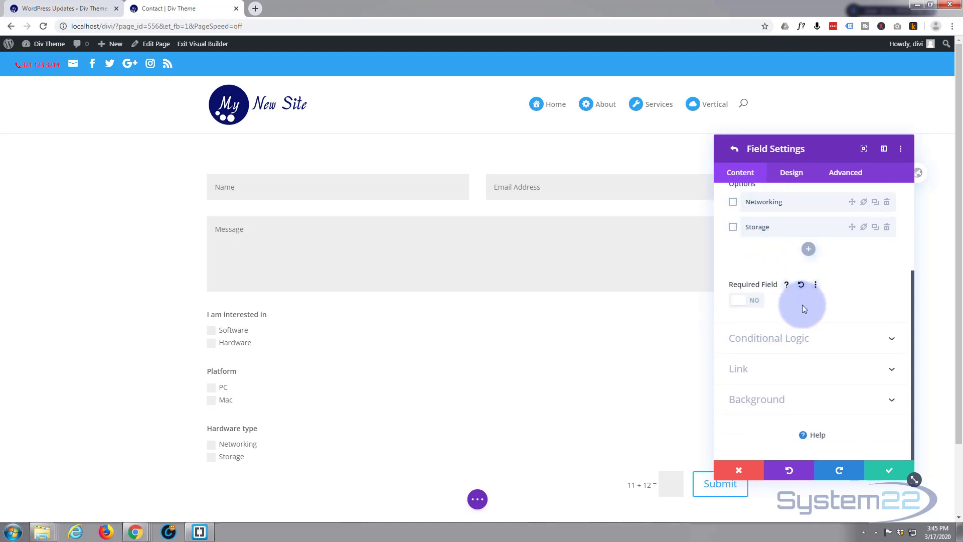
# Enable conditional logic on Hardware type with the rule 'I am interested in' equals Hardware.
pyautogui.click(822, 338)
pyautogui.click(754, 321)
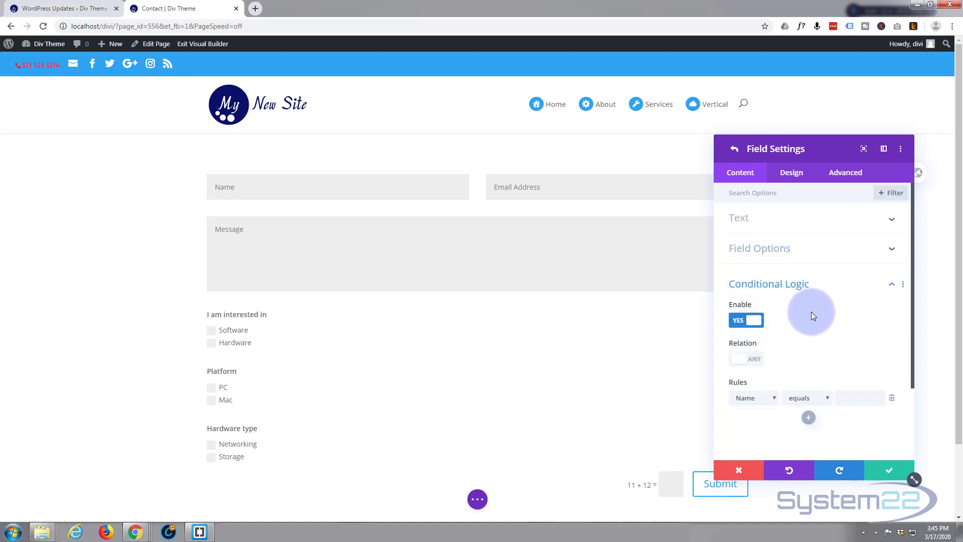
pyautogui.scroll(-2, 812, 311)
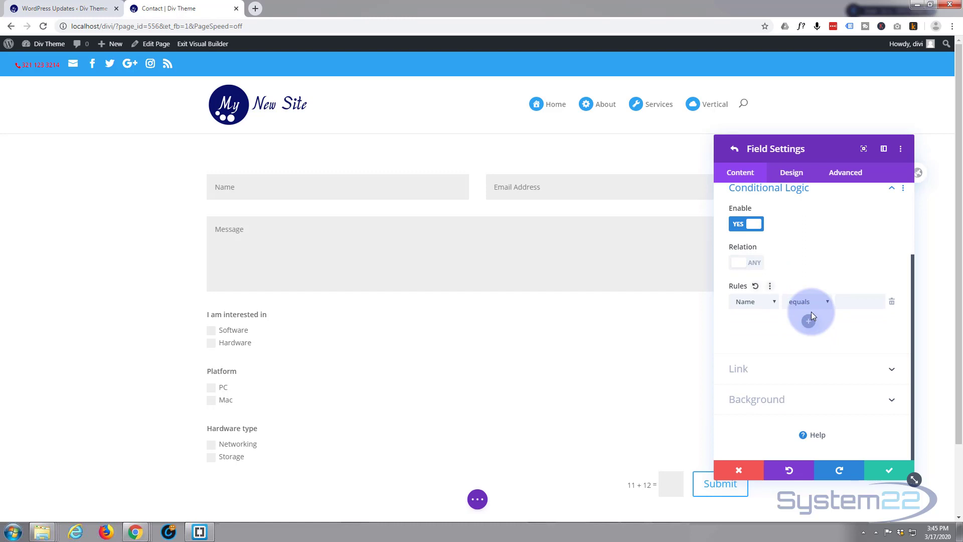
pyautogui.click(773, 301)
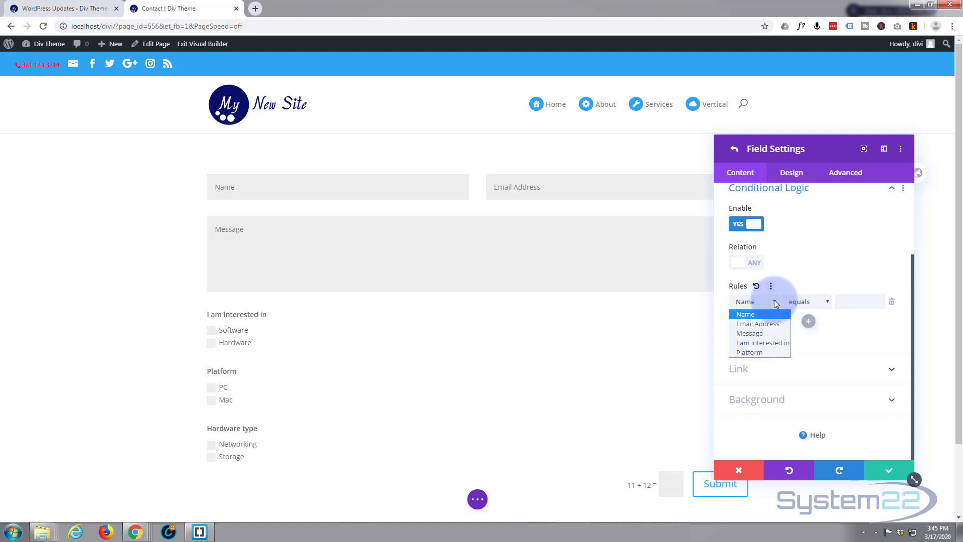
pyautogui.click(757, 343)
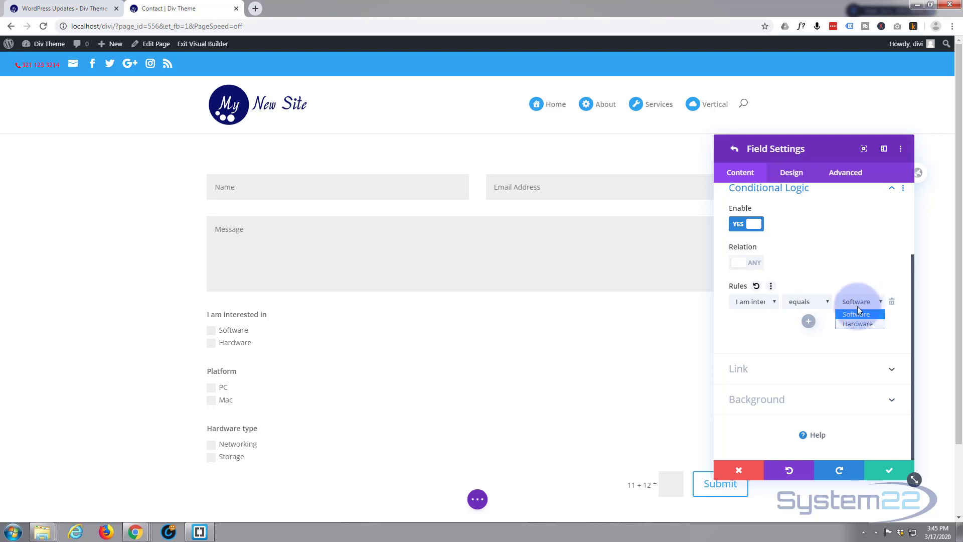
pyautogui.click(855, 324)
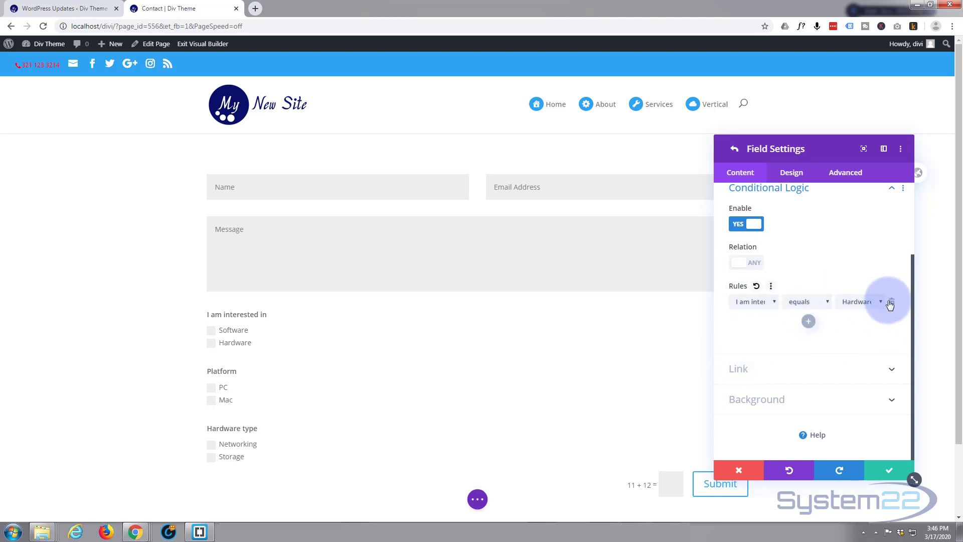
pyautogui.click(817, 300)
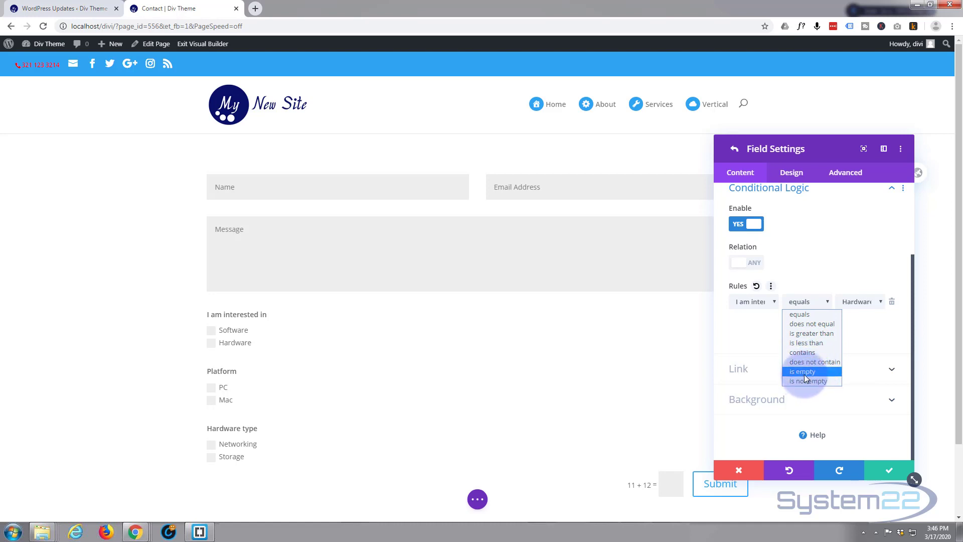
pyautogui.click(863, 326)
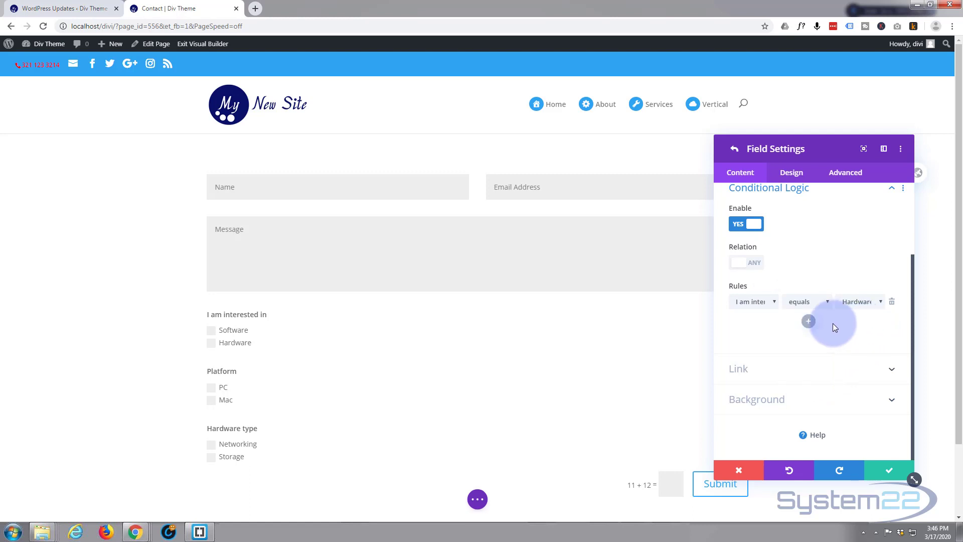
# Save the Hardware type field settings.
pyautogui.click(883, 472)
pyautogui.scroll(3, 820, 333)
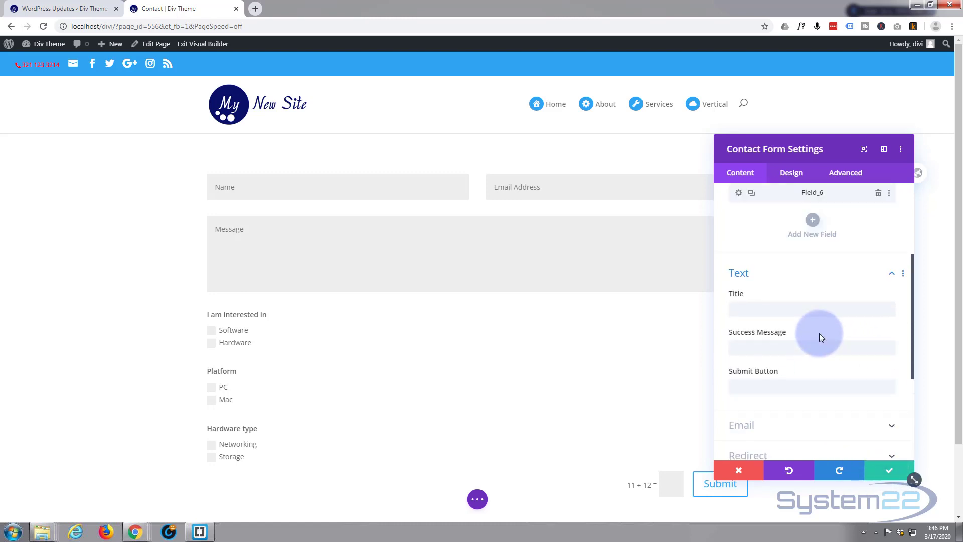
pyautogui.scroll(3, 820, 333)
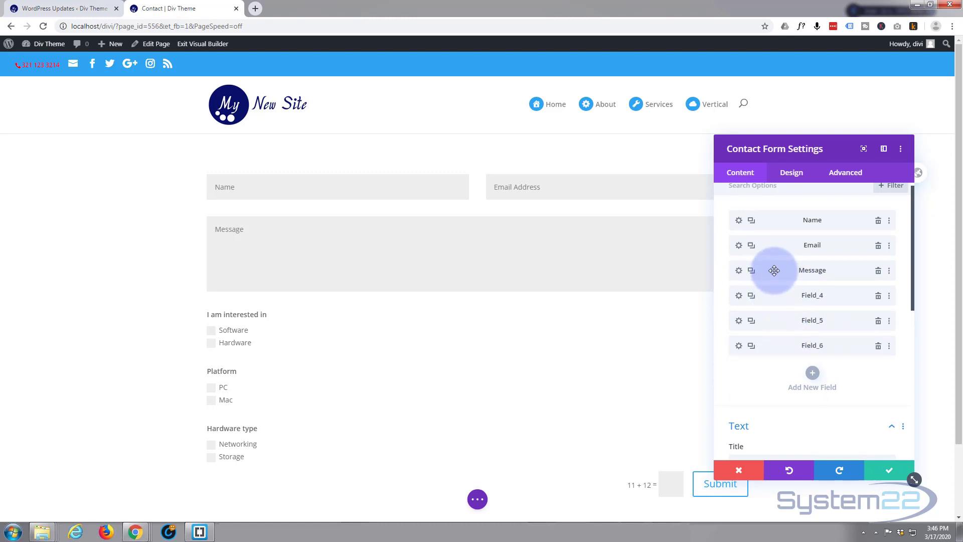
# Move the Message field to the form's end and retitle it 'We will send you details about your selection - Please add additional comments here'.
pyautogui.moveTo(772, 271); pyautogui.dragTo(774, 351)
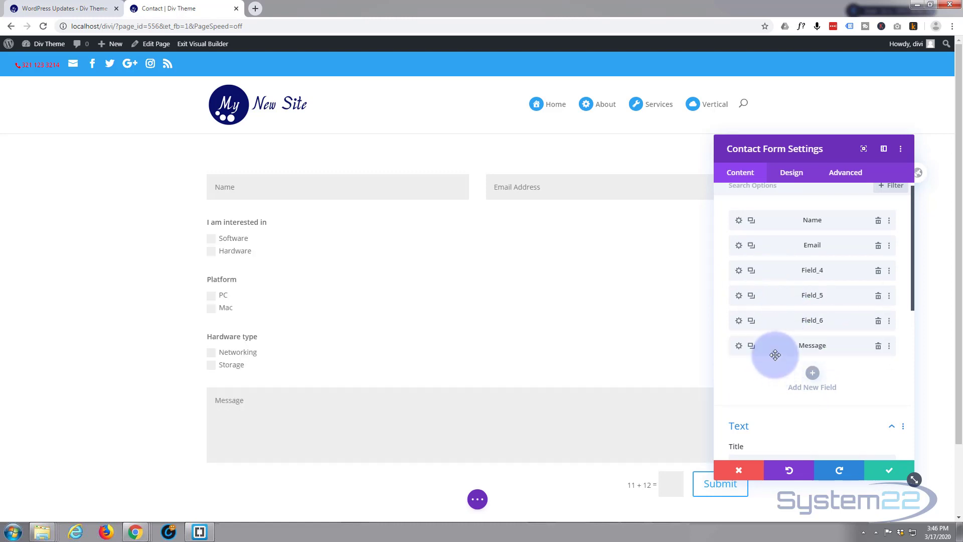
pyautogui.click(739, 347)
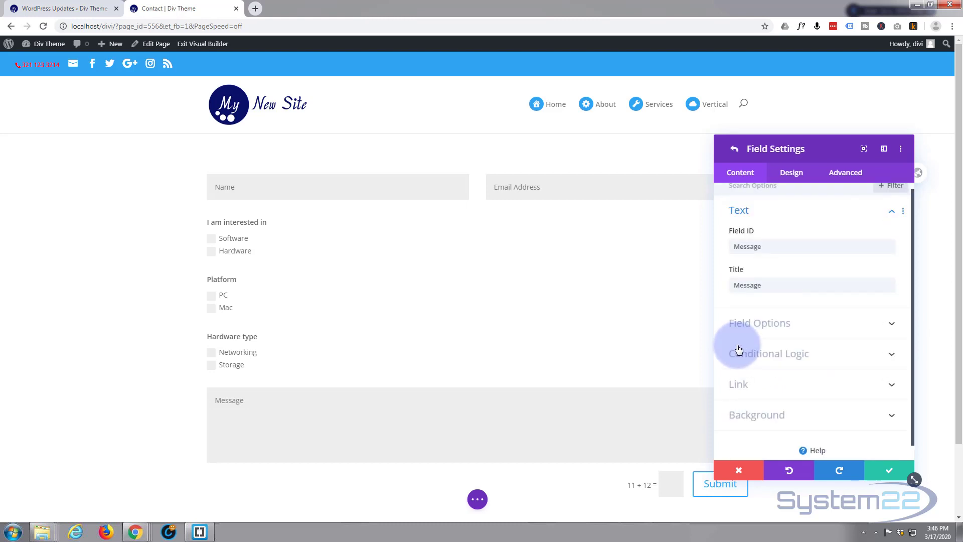
pyautogui.moveTo(773, 285); pyautogui.dragTo(731, 285)
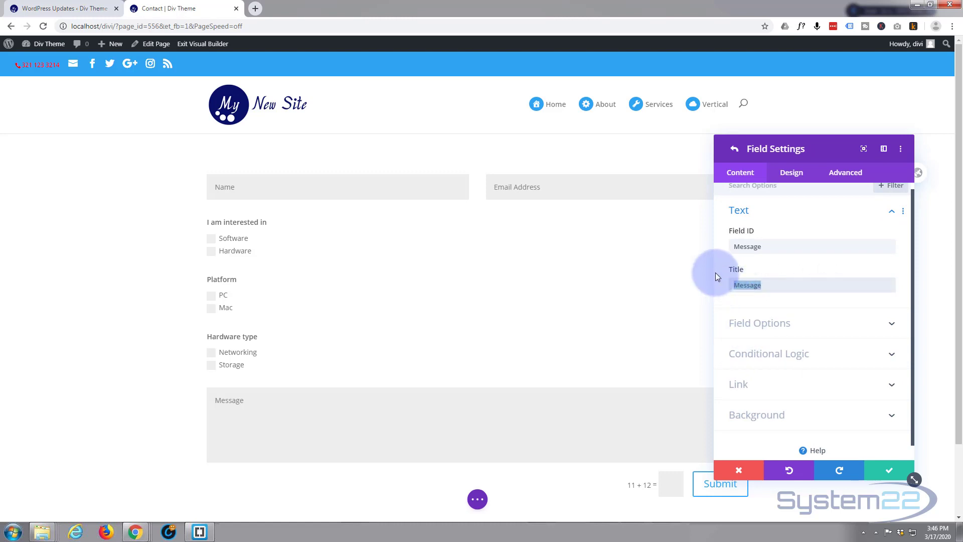
pyautogui.write('We will send you deta')
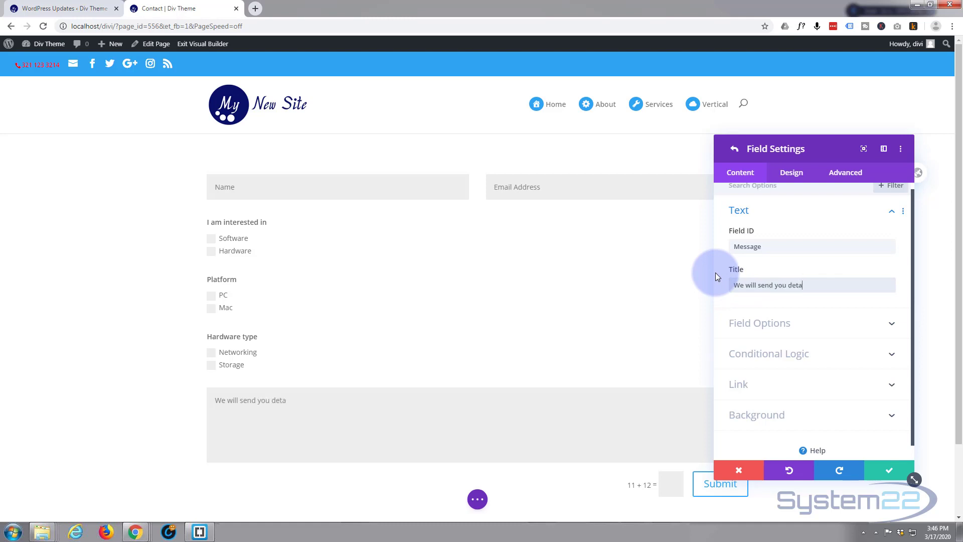
pyautogui.write('ils about your selection - Ple')
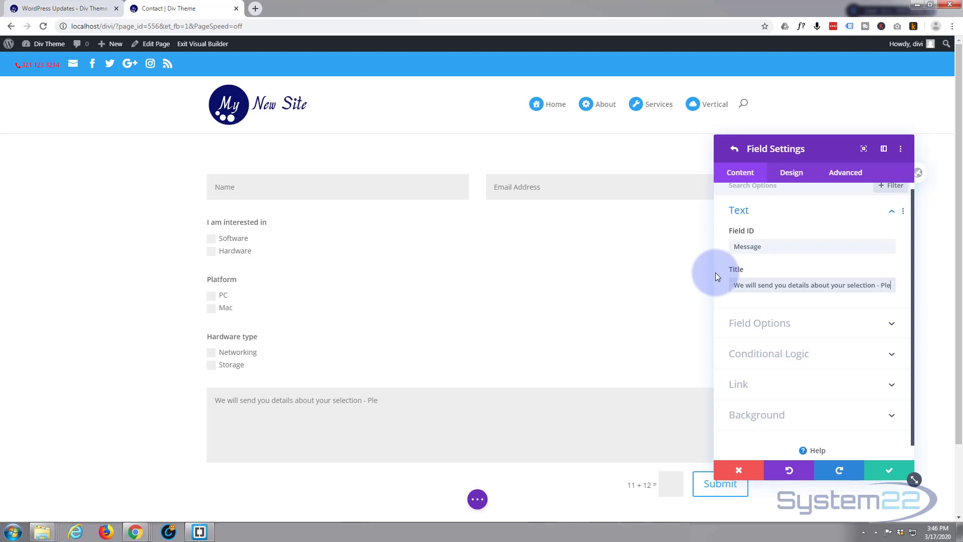
pyautogui.write('ase add a')
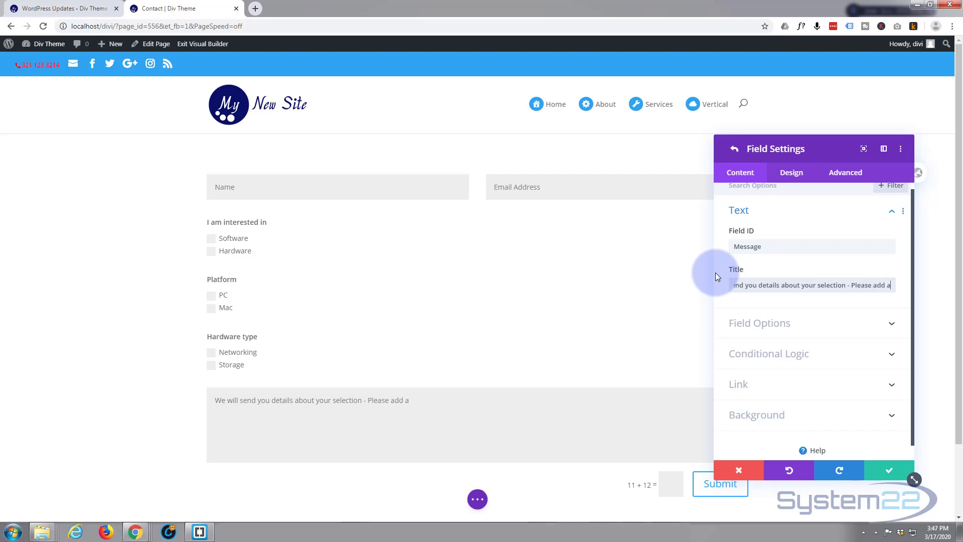
pyautogui.write('dditional ')
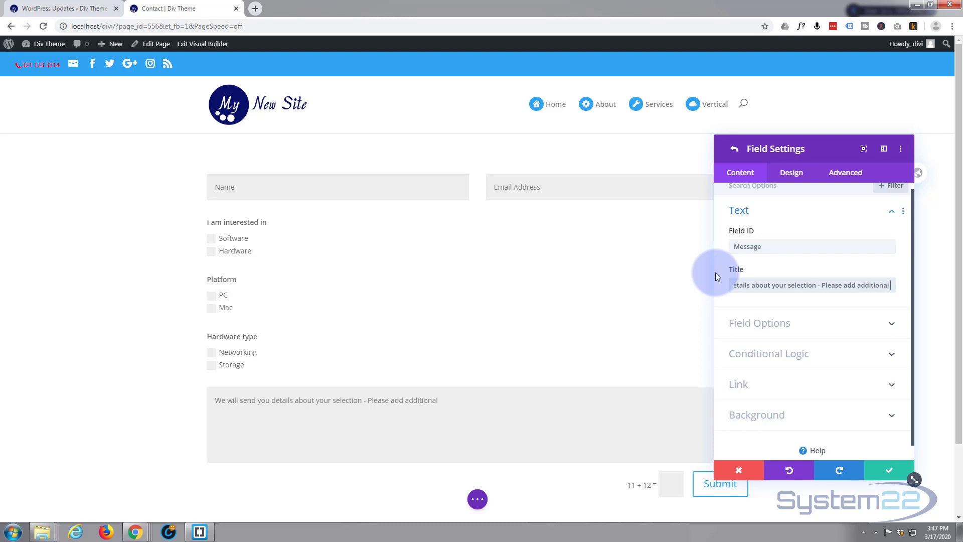
pyautogui.write('comment')
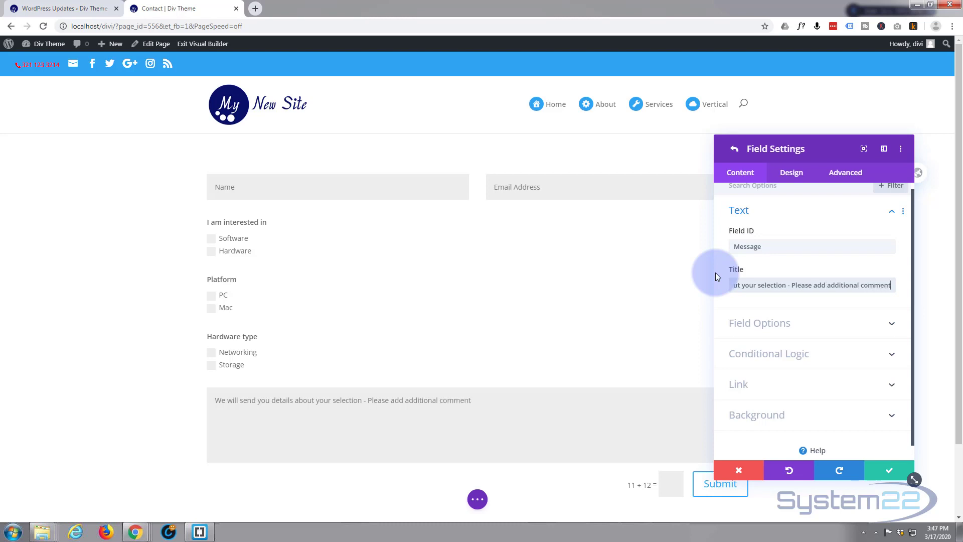
pyautogui.write('s here')
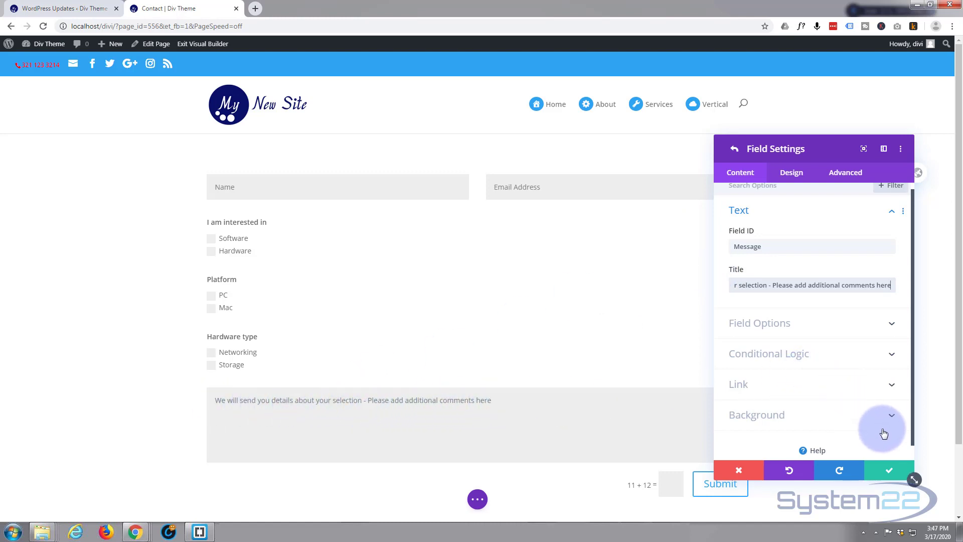
pyautogui.click(890, 475)
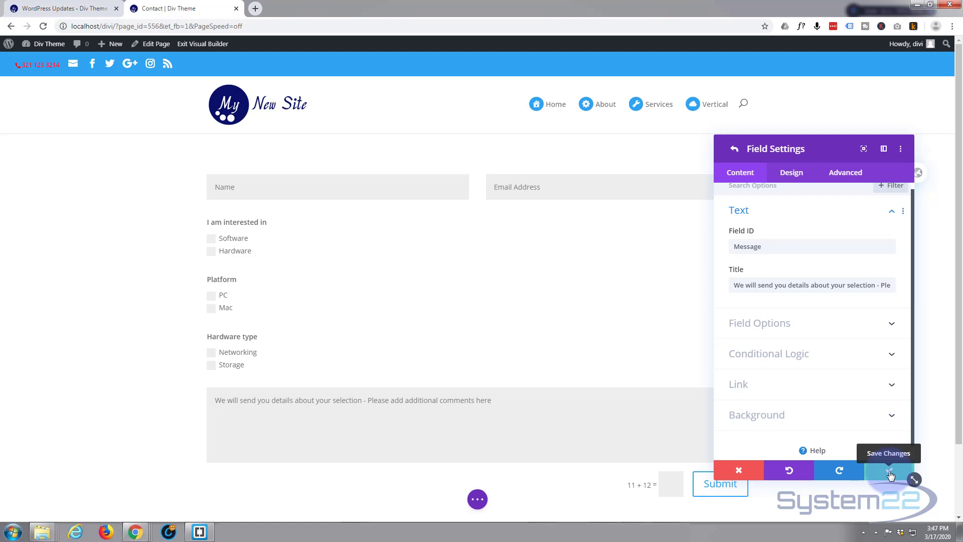
# Save the Message field's new title.
pyautogui.click(890, 475)
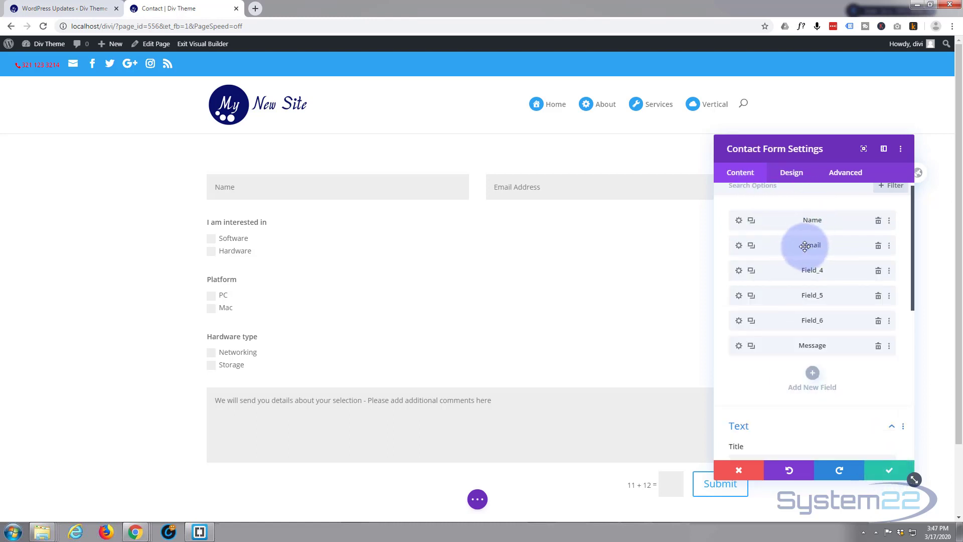
pyautogui.scroll(-3, 804, 246)
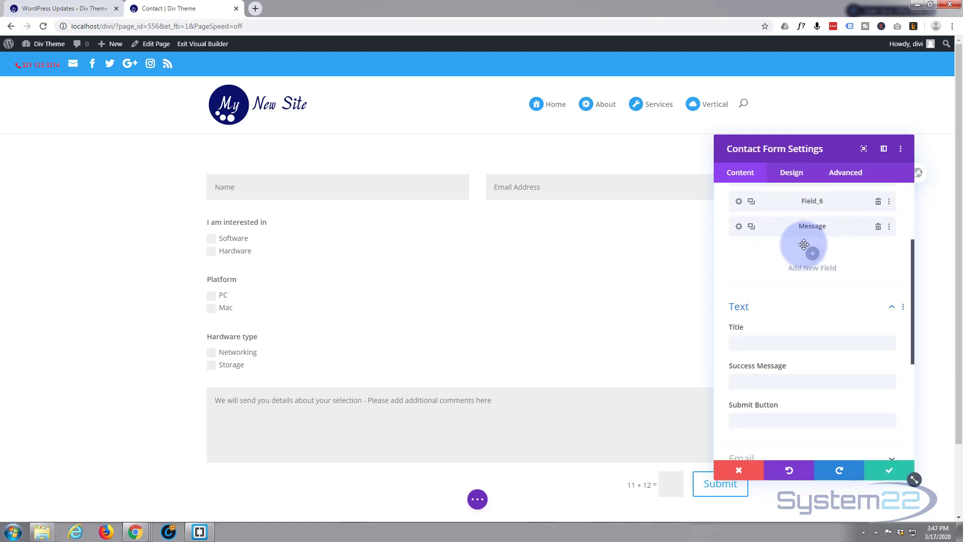
pyautogui.scroll(-1, 804, 244)
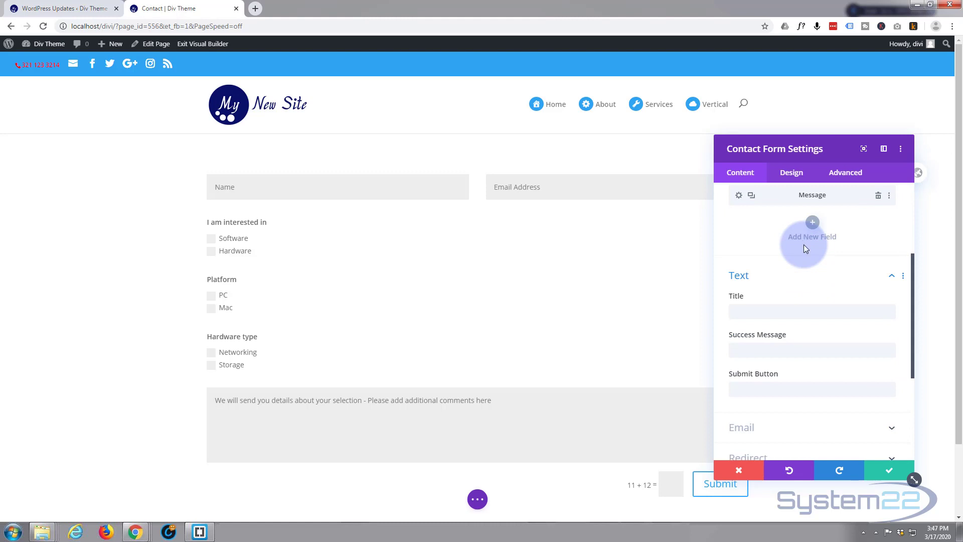
pyautogui.scroll(3, 803, 245)
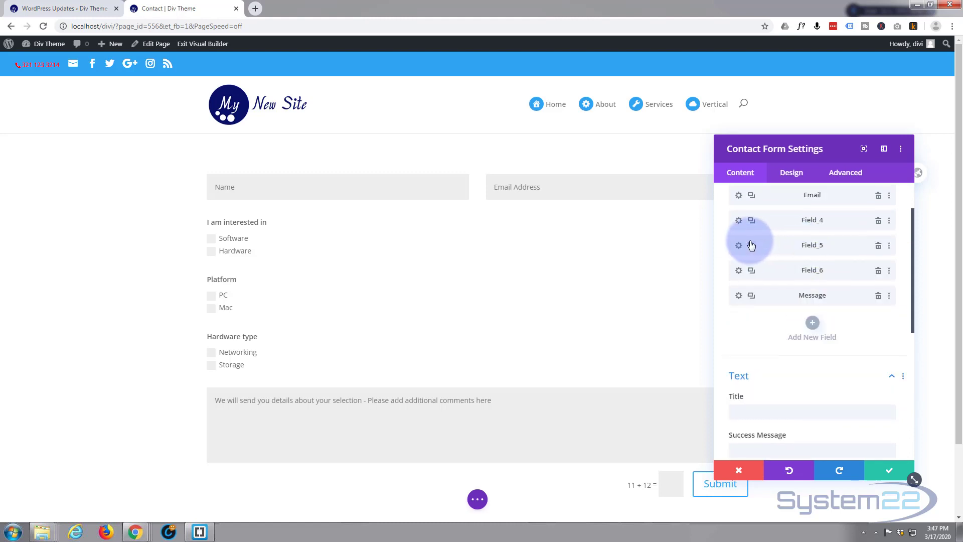
pyautogui.scroll(2, 751, 245)
pyautogui.scroll(-6, 751, 244)
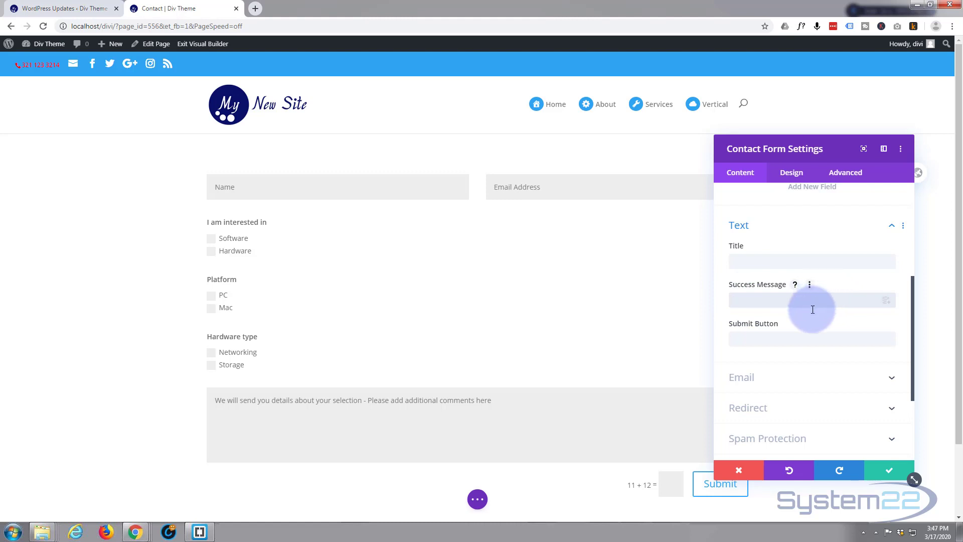
# Relabel the form's submit button to 'Reach out'.
pyautogui.moveTo(830, 152); pyautogui.dragTo(838, 89)
pyautogui.click(749, 273)
pyautogui.write('Reach')
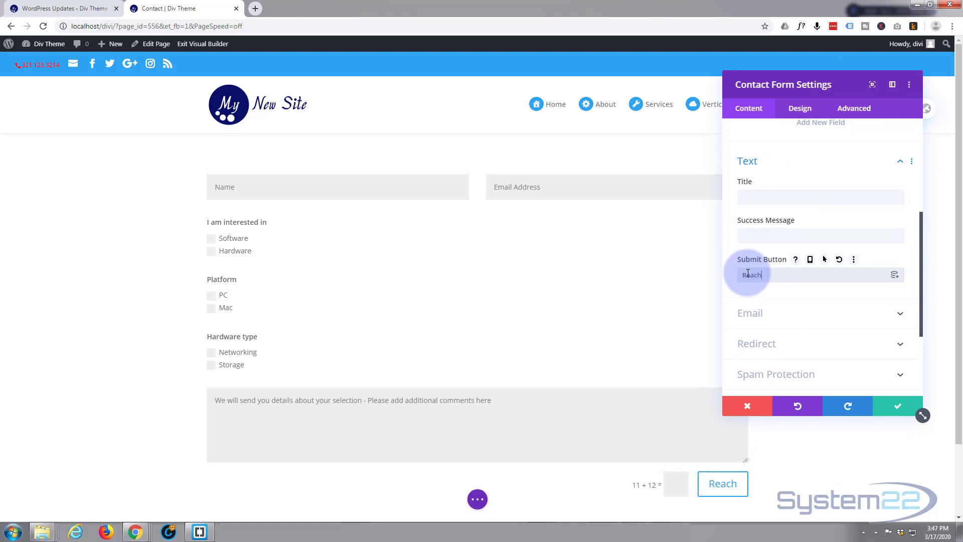
pyautogui.write(' out')
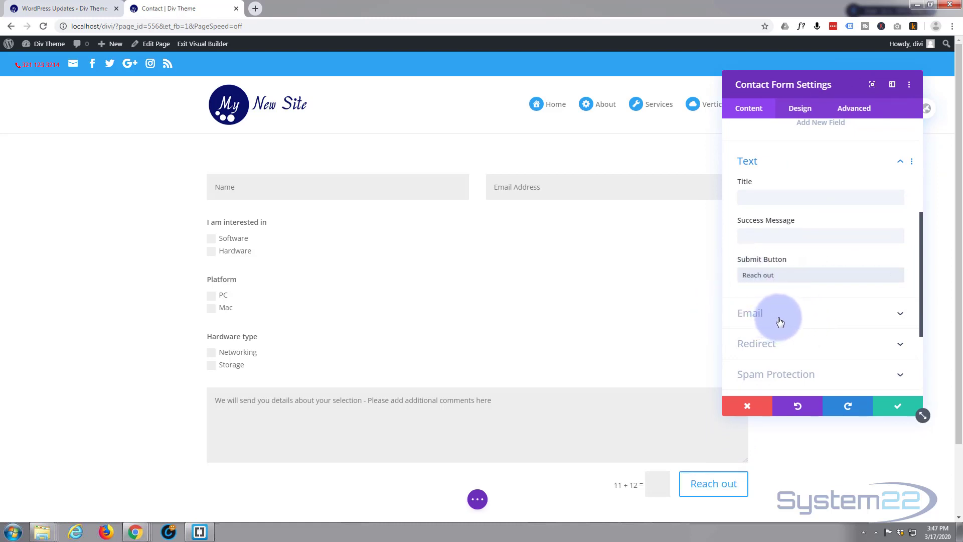
# In the form's Email settings, enter the recipient email address for submissions.
pyautogui.click(795, 318)
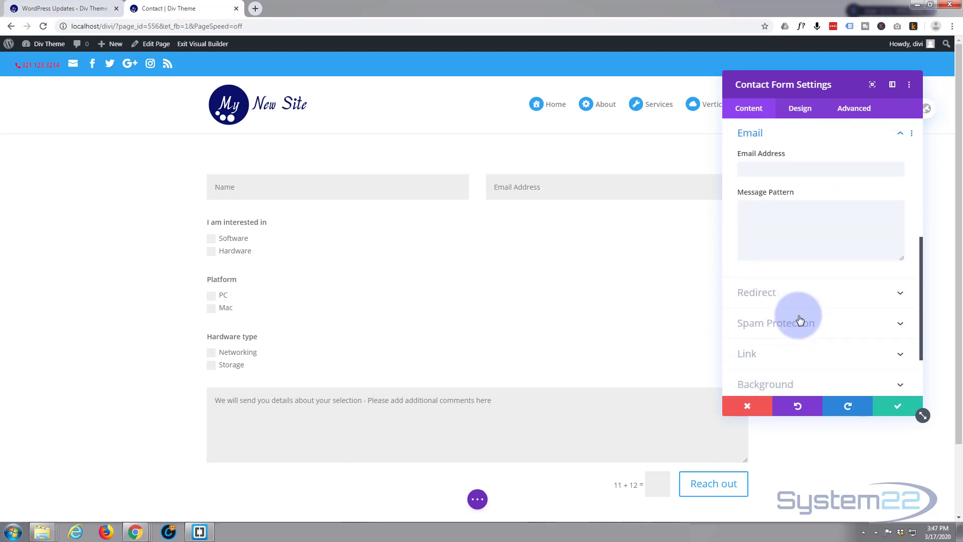
pyautogui.click(759, 168)
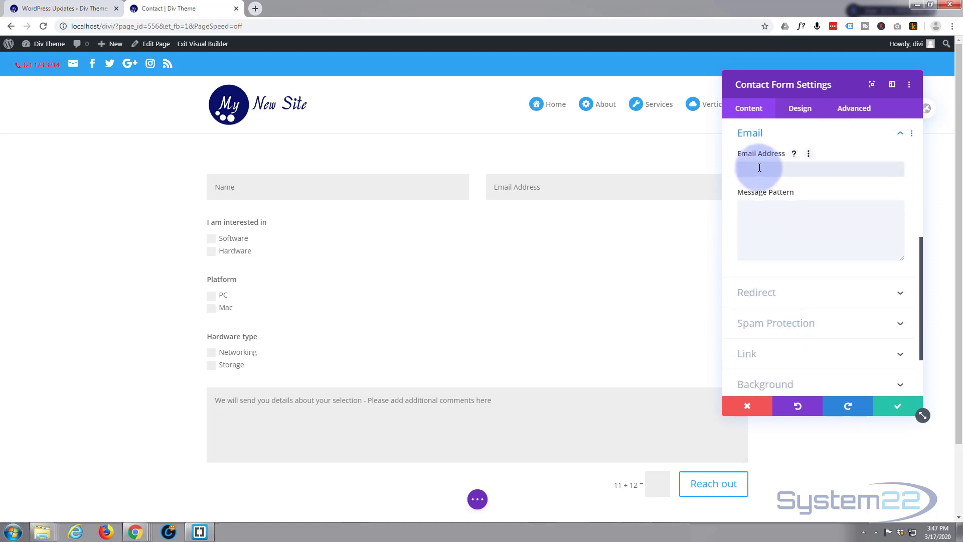
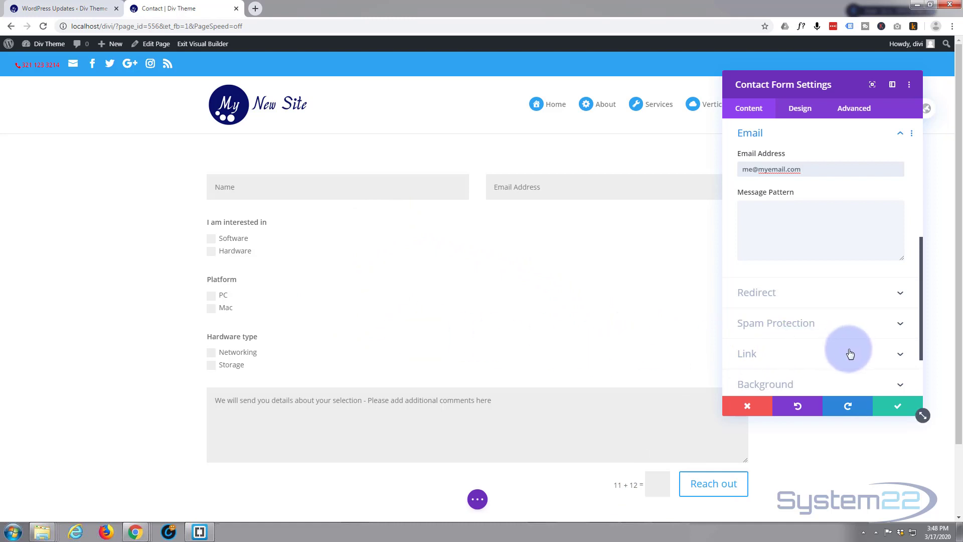
# Save the contact form settings and the page as a draft, then exit the Visual Builder.
pyautogui.click(896, 411)
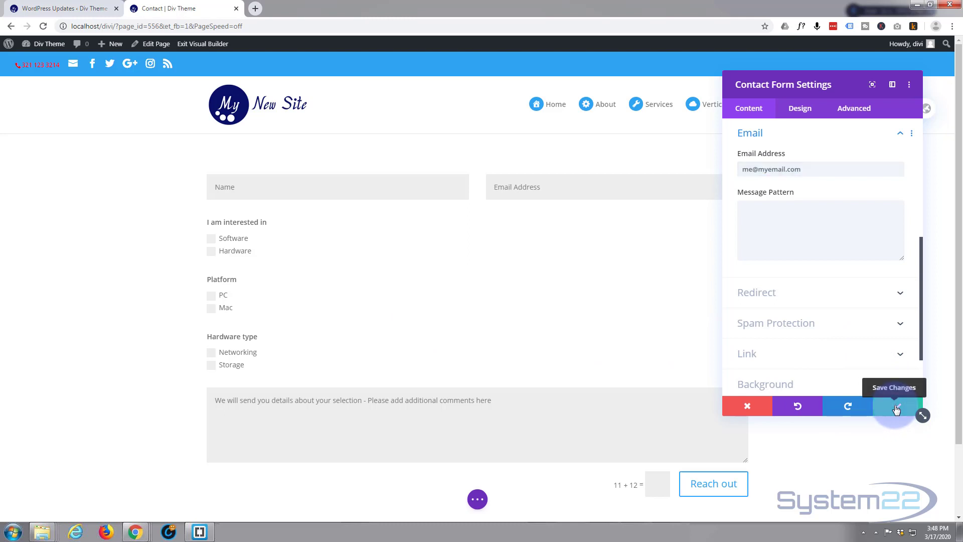
pyautogui.click(477, 498)
pyautogui.click(879, 499)
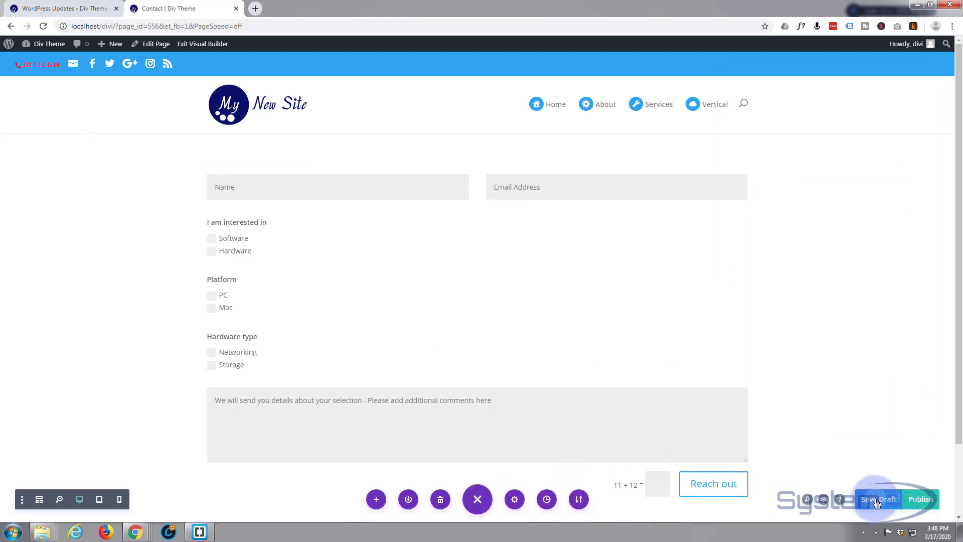
pyautogui.click(202, 47)
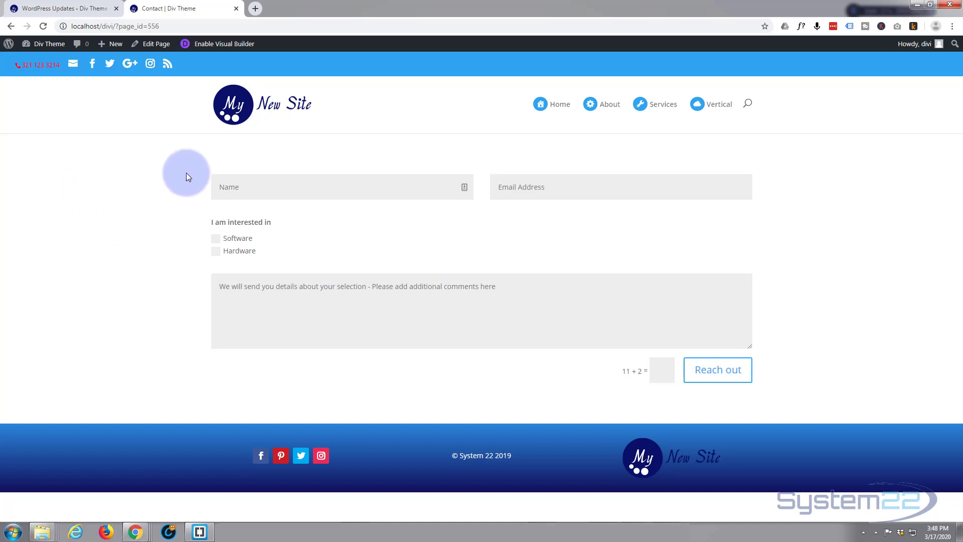
pyautogui.click(502, 187)
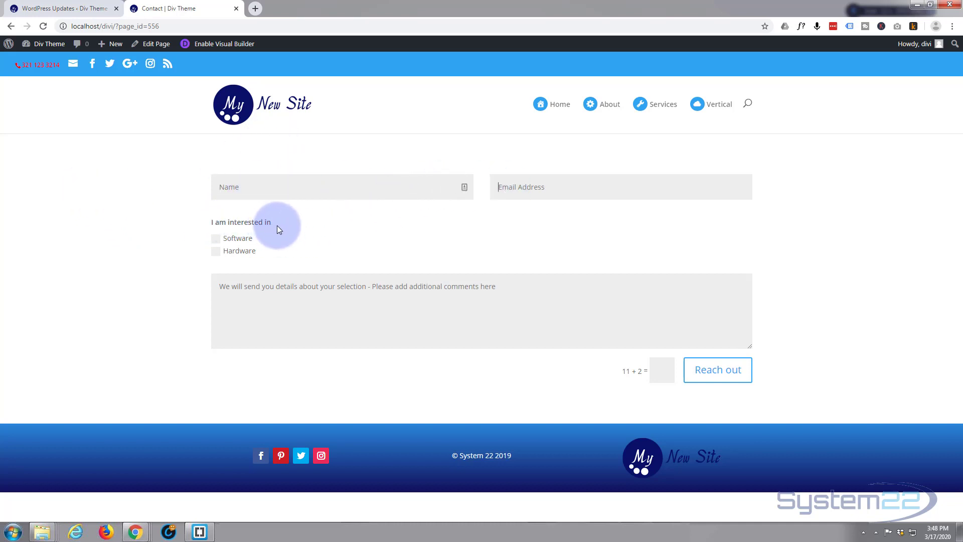
pyautogui.click(216, 240)
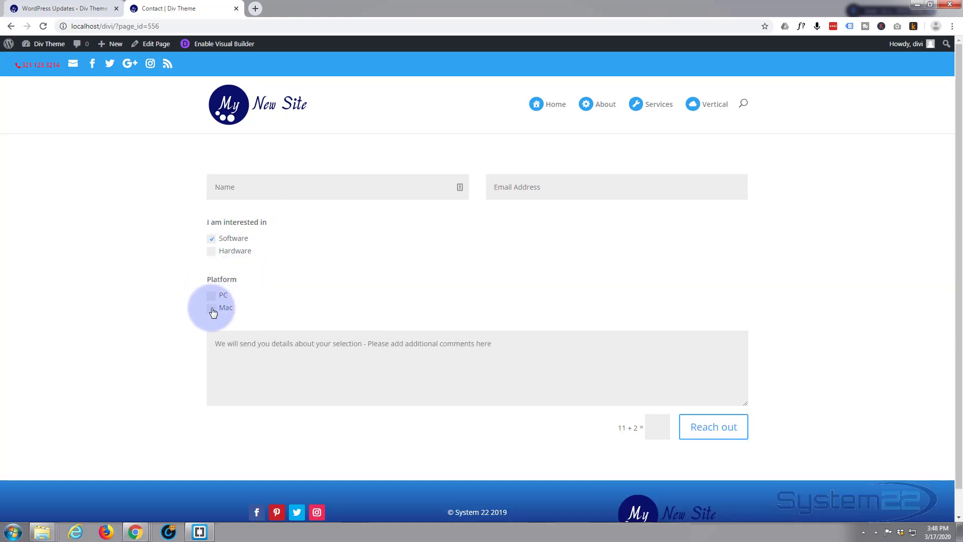
pyautogui.click(213, 241)
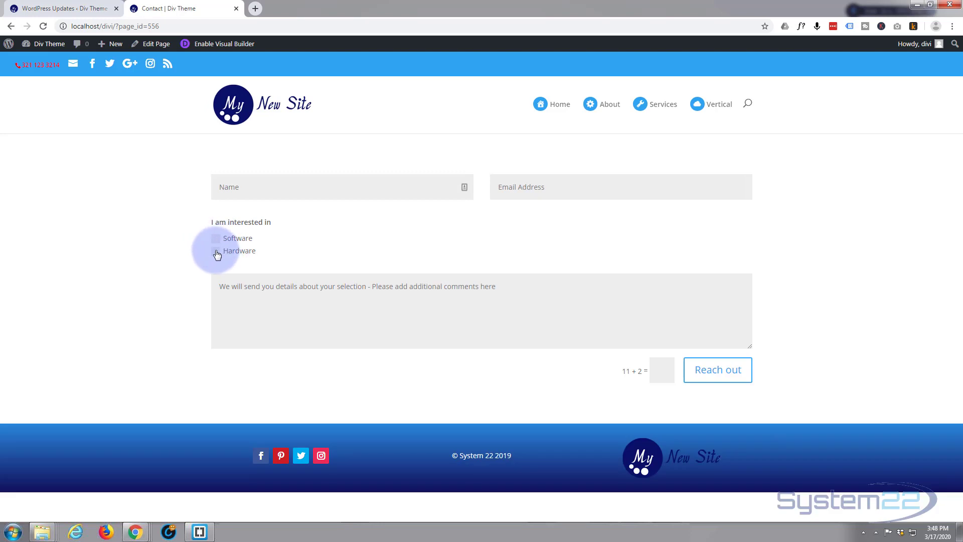
pyautogui.click(215, 252)
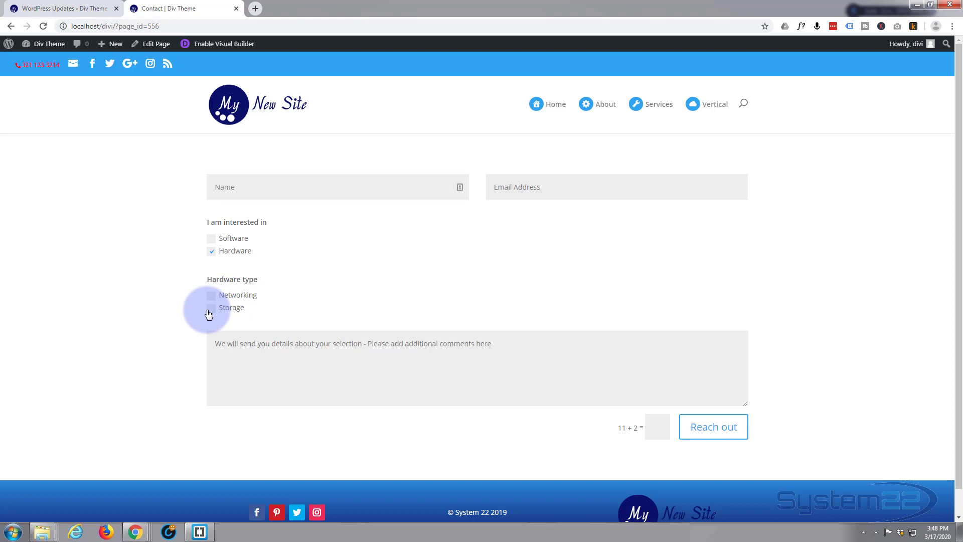
pyautogui.click(212, 239)
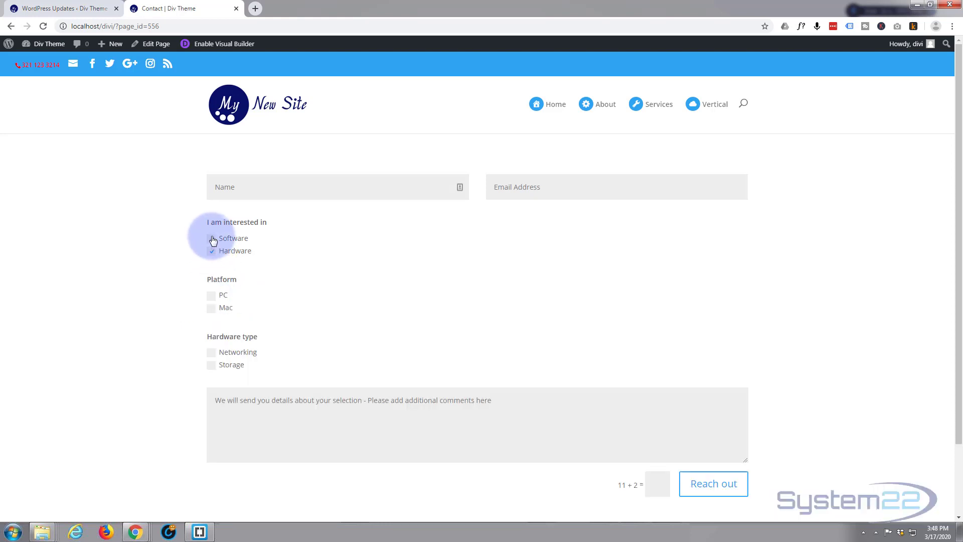
pyautogui.click(212, 240)
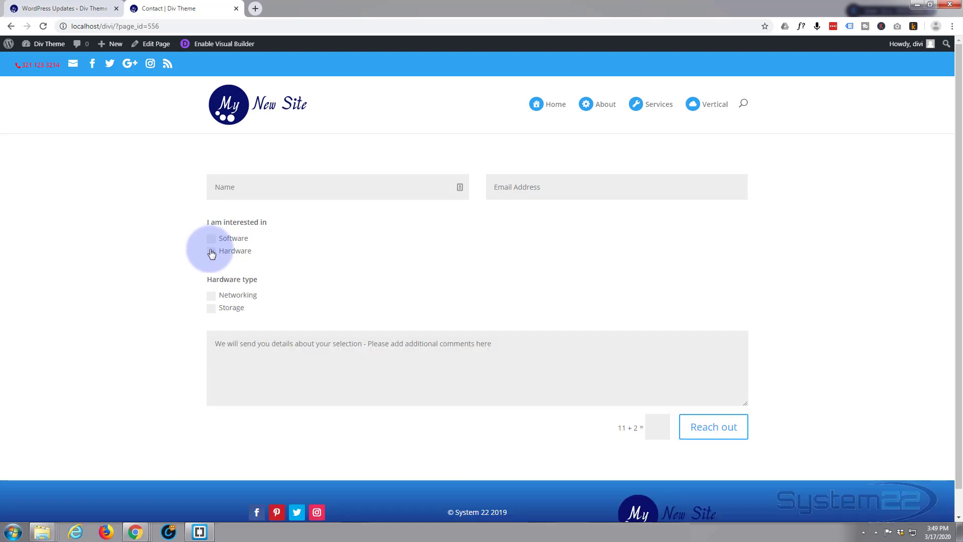
pyautogui.click(211, 252)
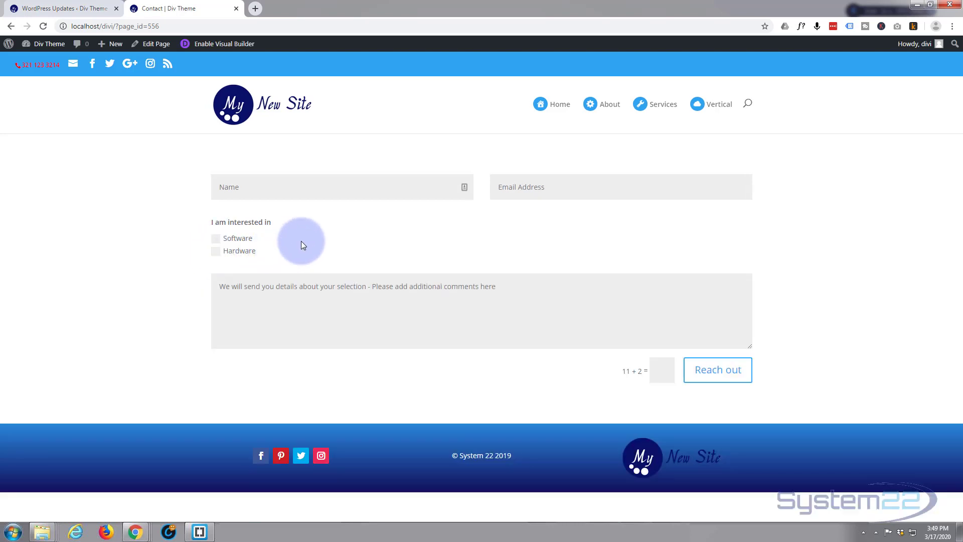